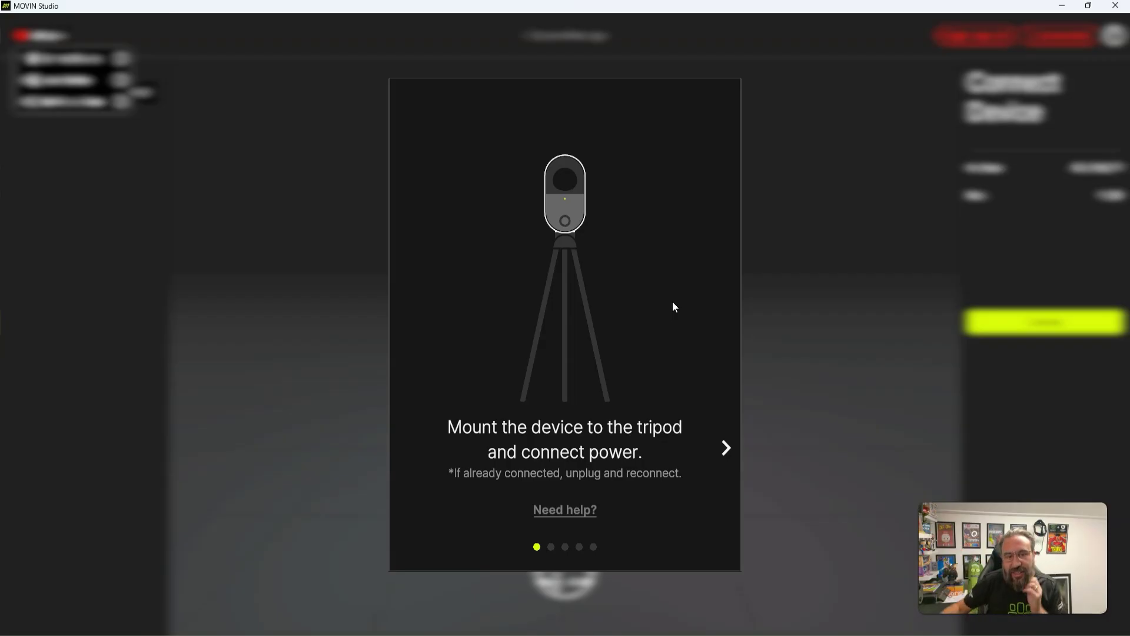
Finish the TRACIN device setup after a successful connection check
click(726, 449)
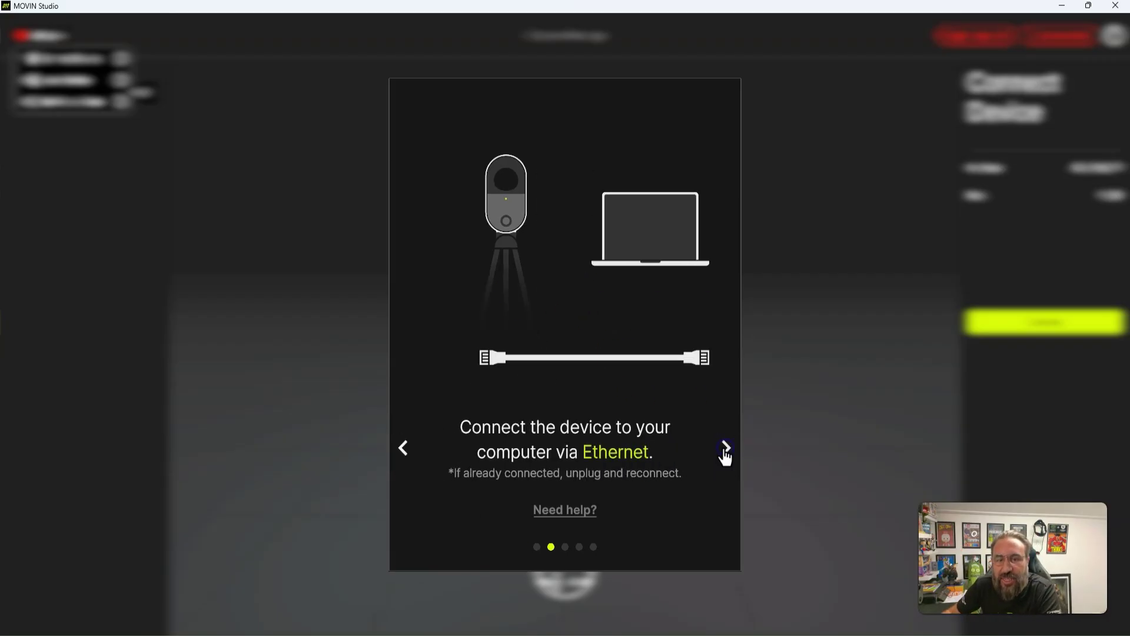
double_click(725, 448)
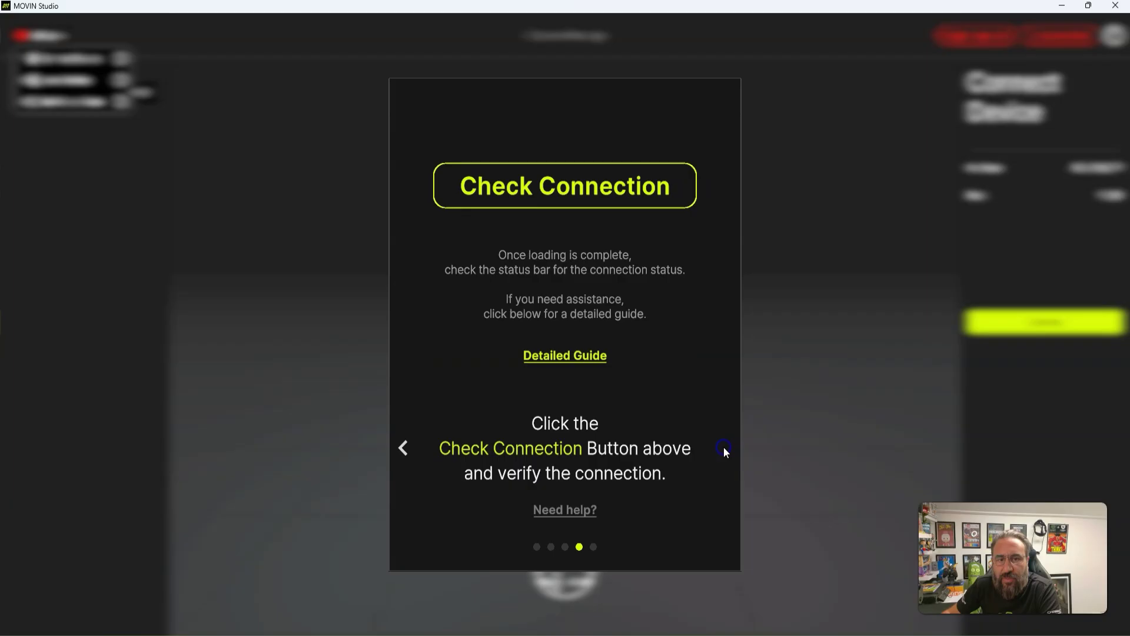
click(558, 192)
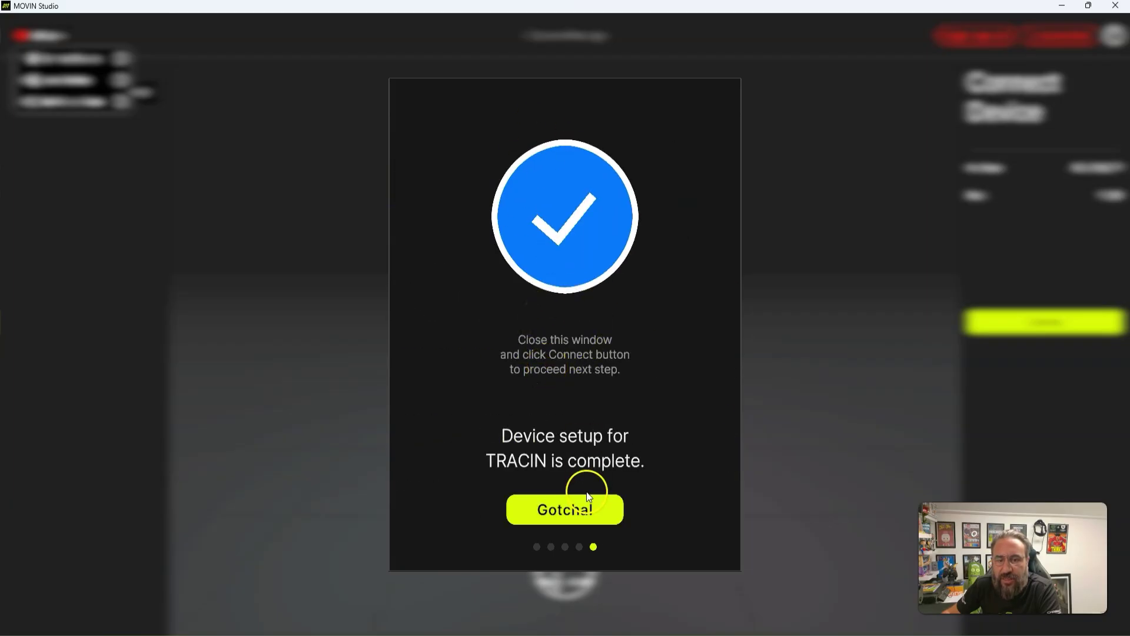
click(585, 518)
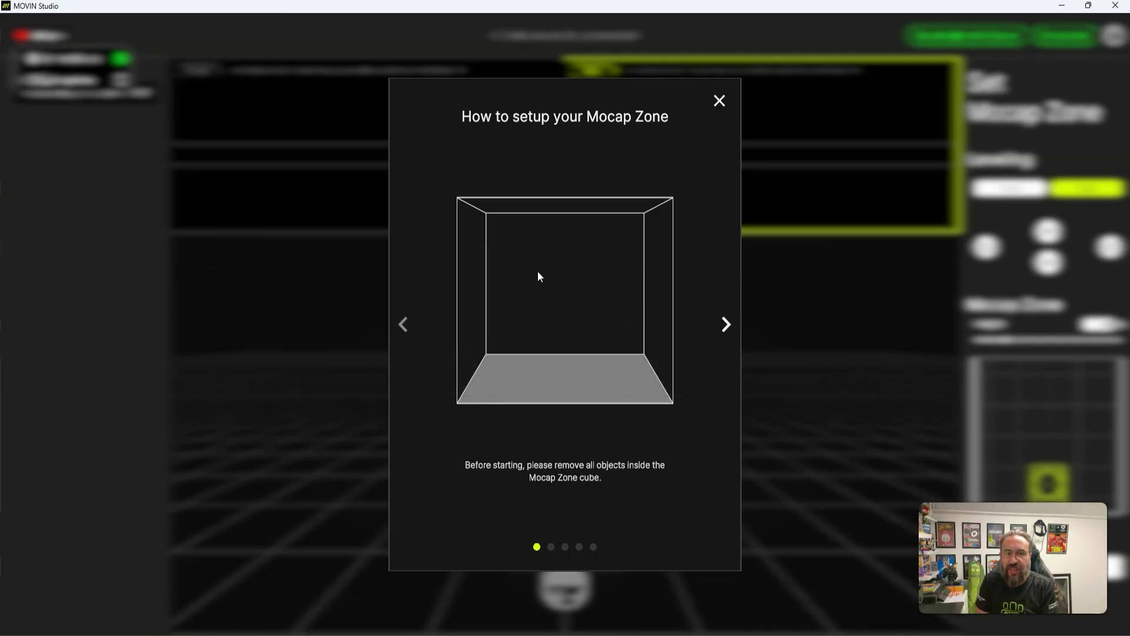
Read through every Mocap Zone tutorial page, including leveling, then close the tutorial
click(664, 370)
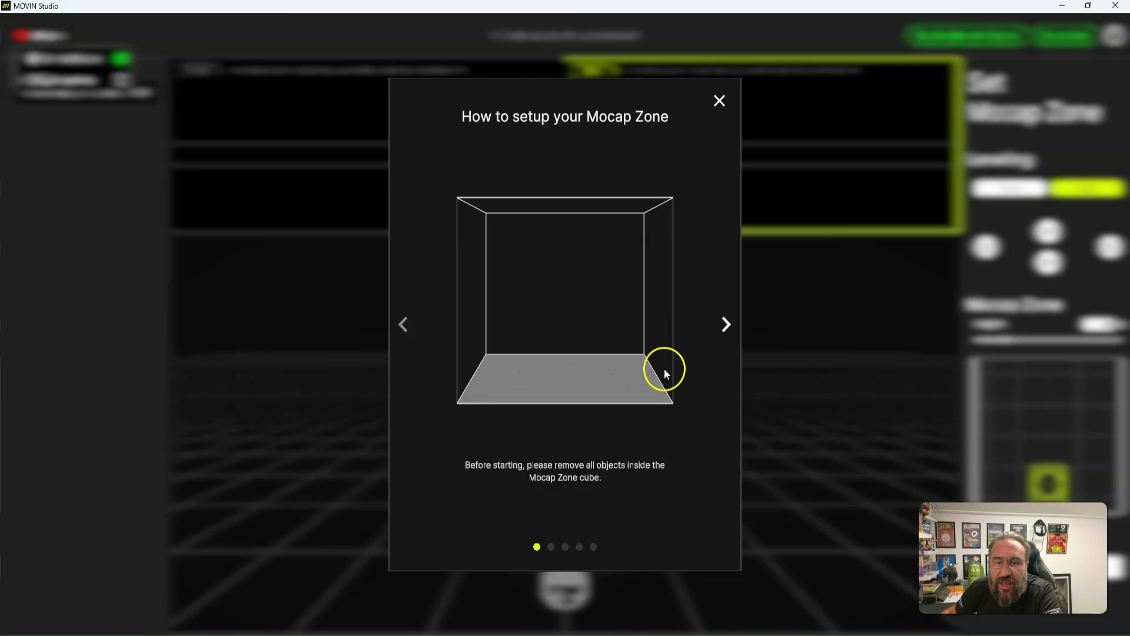
click(726, 323)
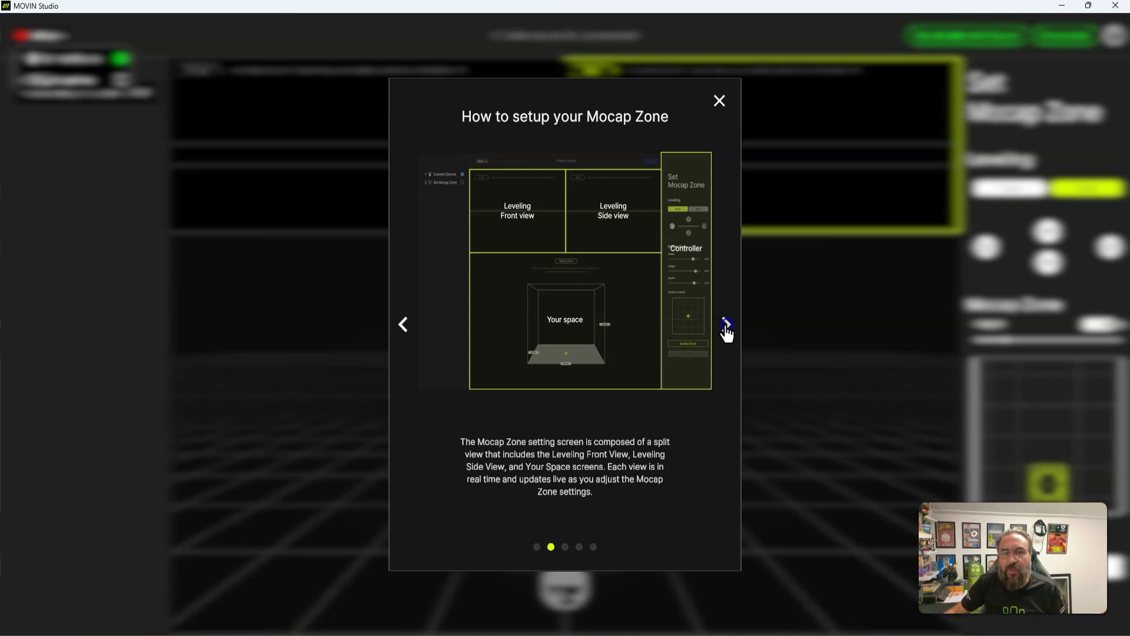
click(727, 324)
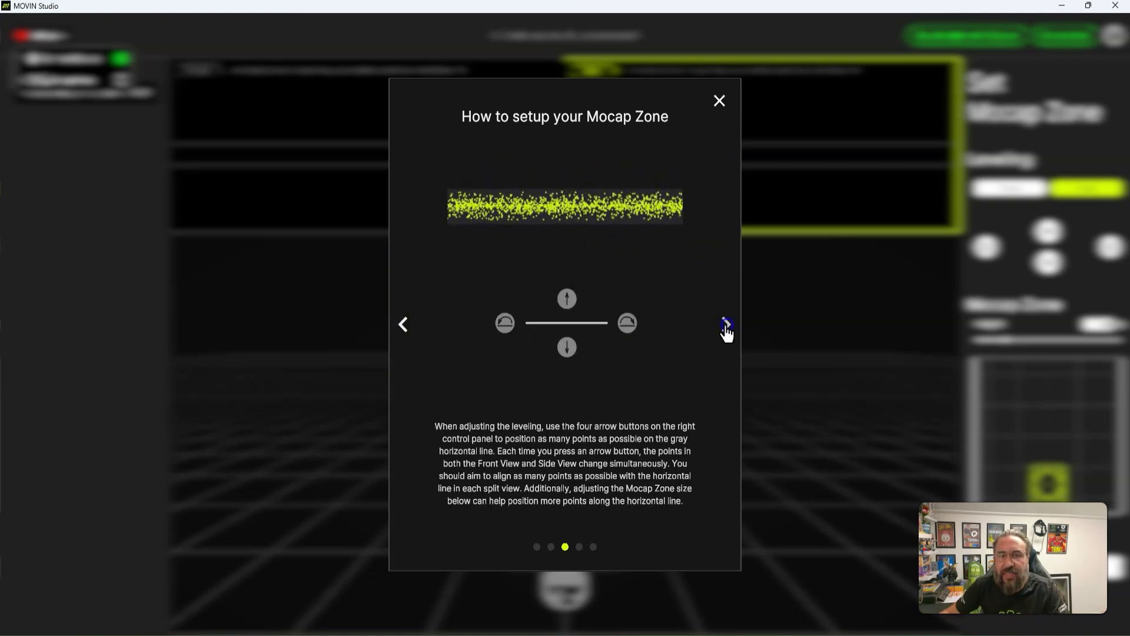
click(727, 324)
click(727, 325)
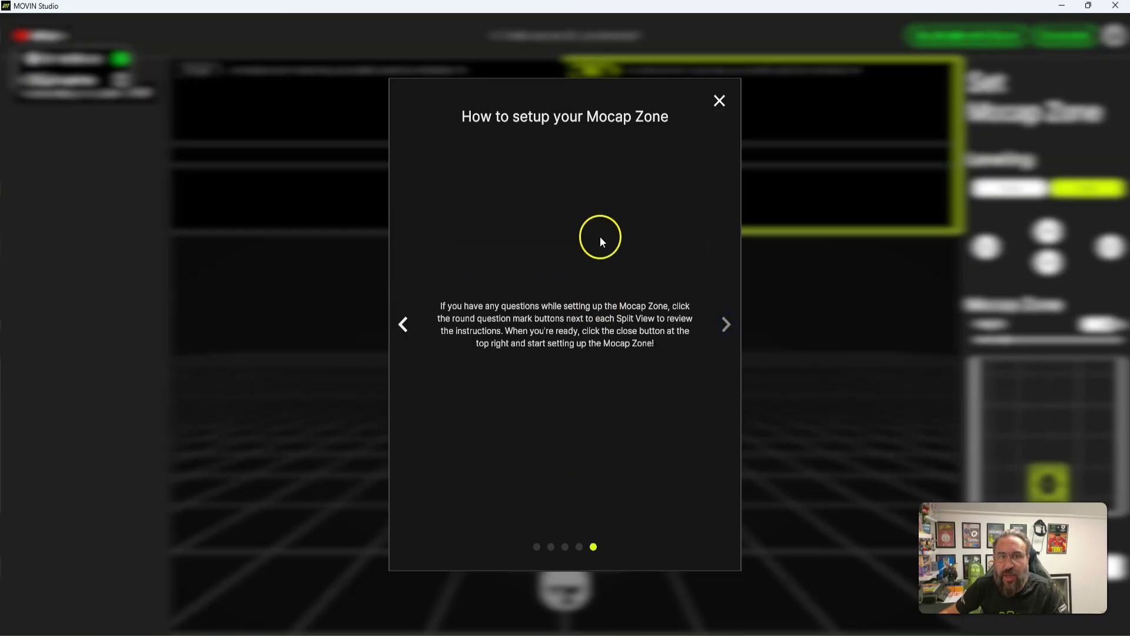
click(718, 96)
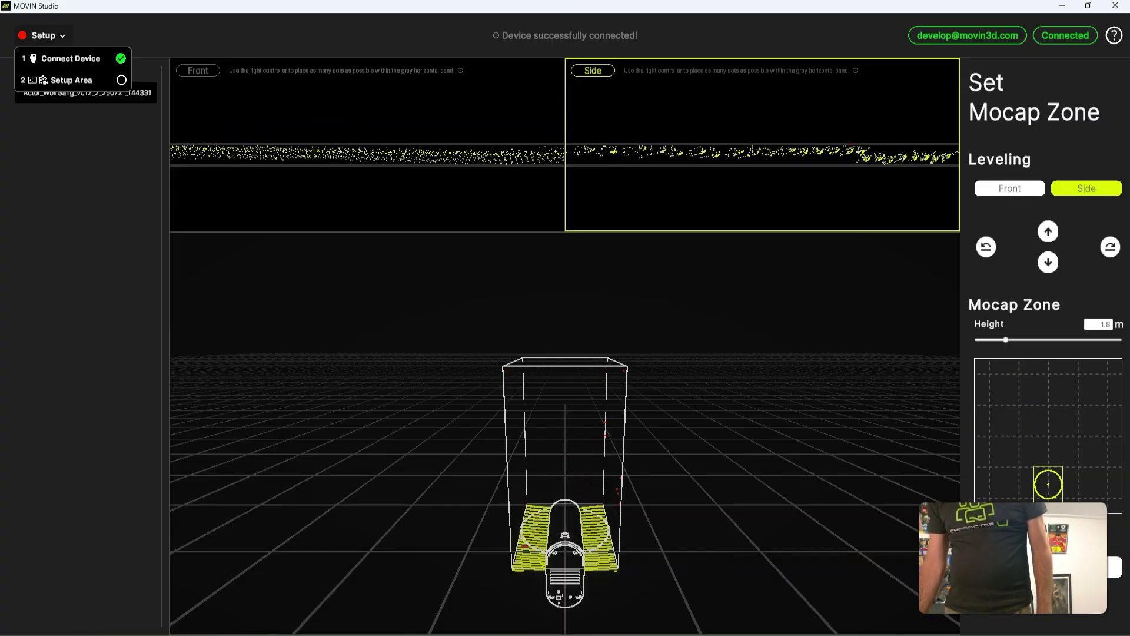
Resize the mocap zone by dragging its left, right and height edges in the grid
drag(1035, 483, 1008, 484)
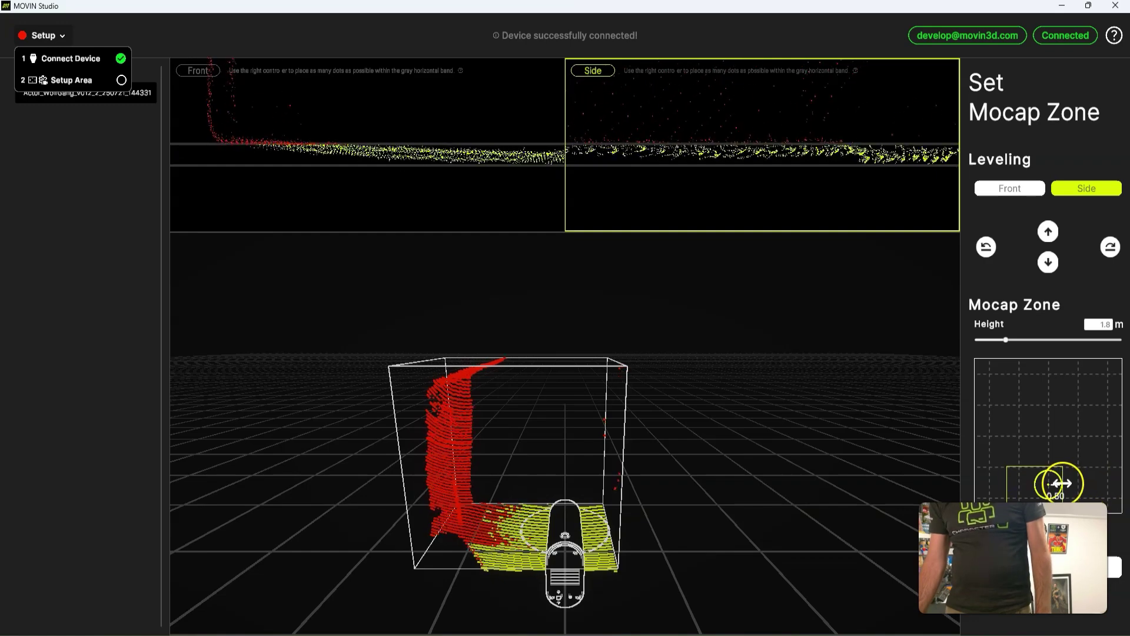
drag(1063, 484, 1078, 452)
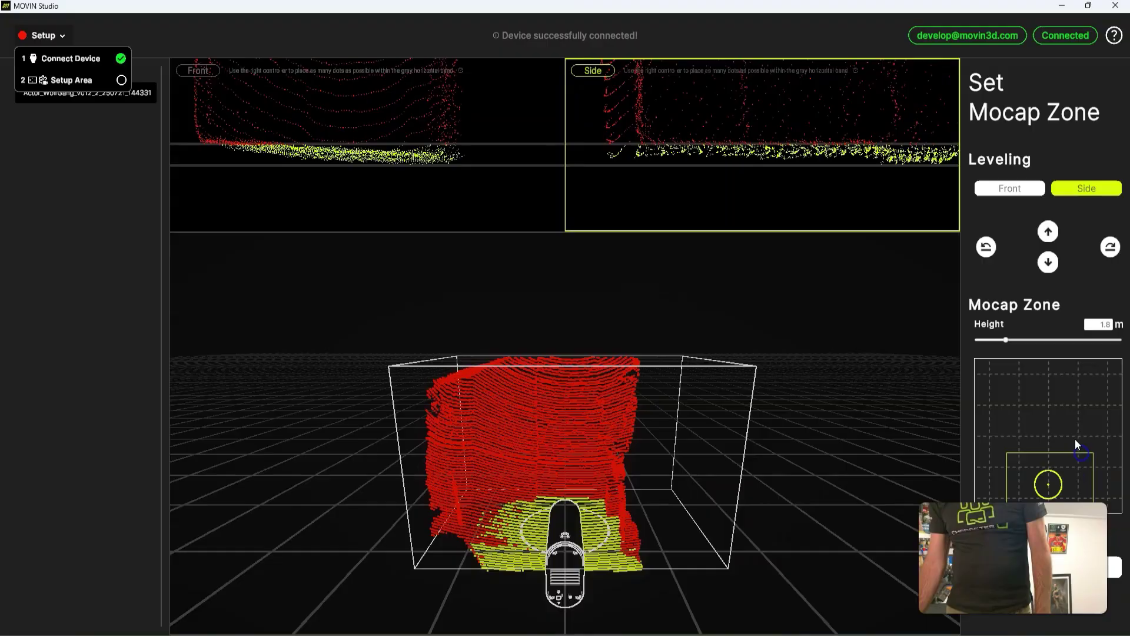
mouse_move(1009, 342)
mouse_down()
mouse_move(1043, 340)
mouse_move(1015, 354)
mouse_up()
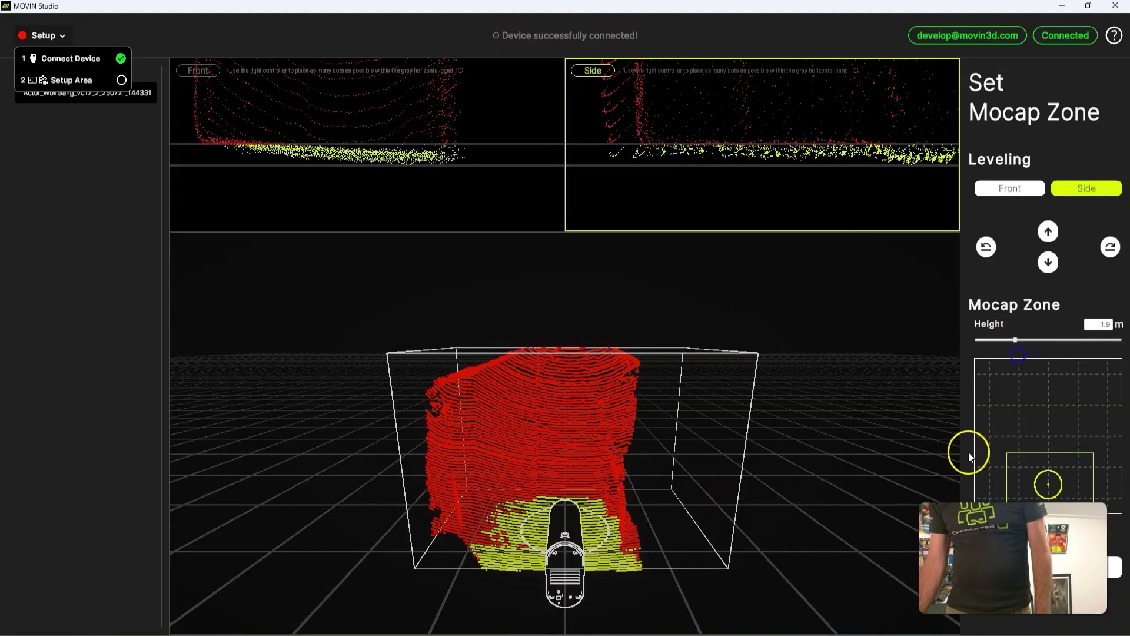
drag(1005, 474, 1057, 470)
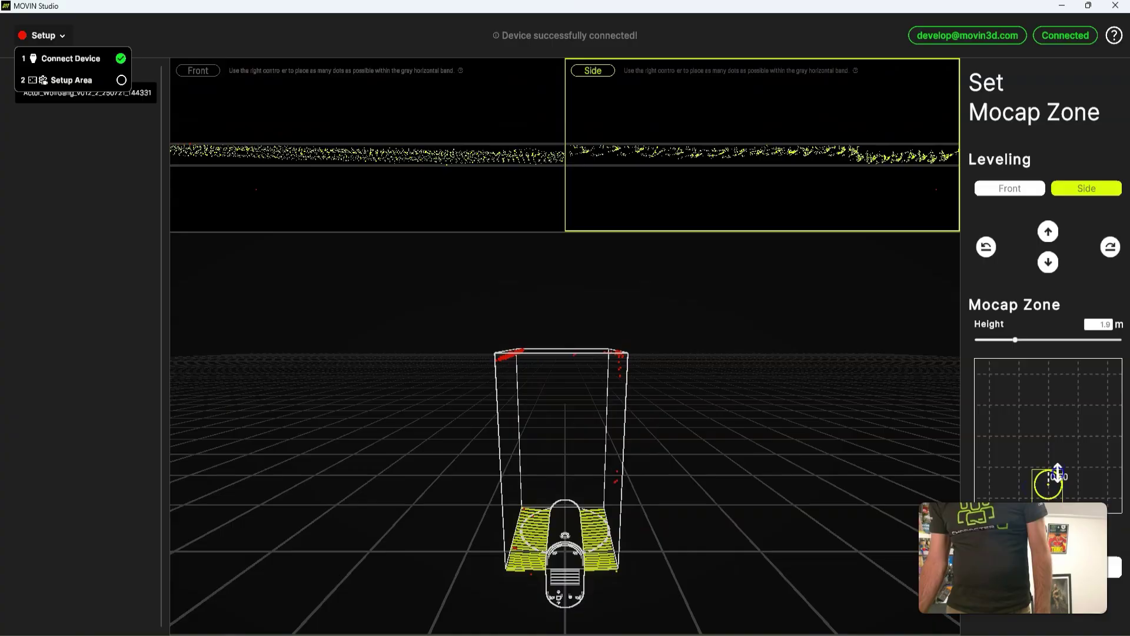
Set the mocap zone height to 1.8 m and save the zone setup
click(1019, 334)
drag(1019, 333, 1008, 349)
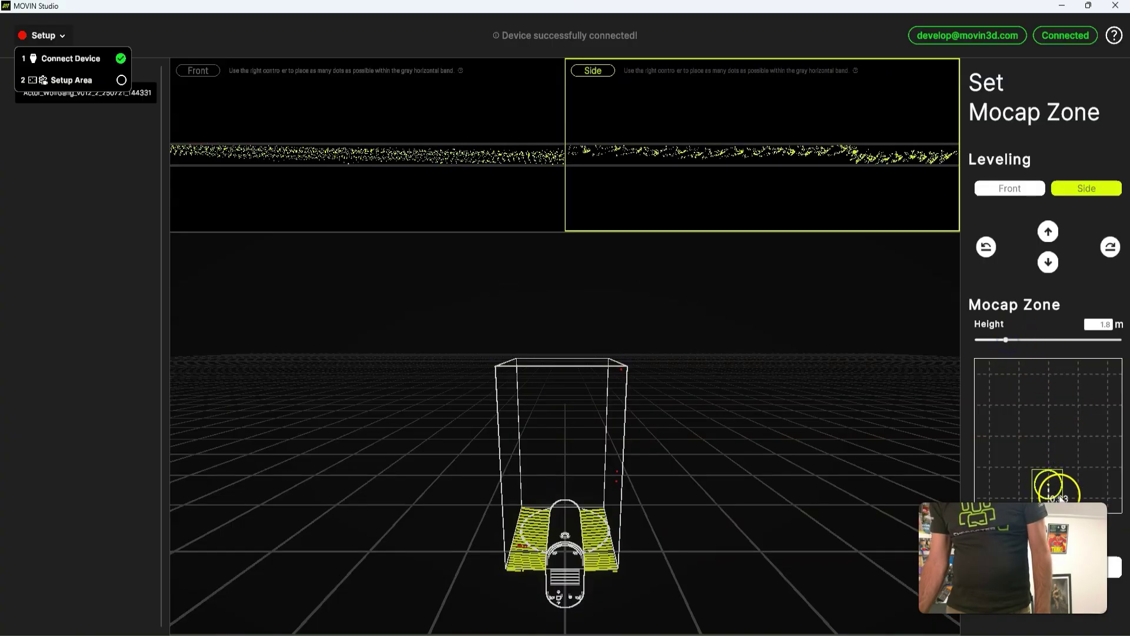
mouse_move(1052, 491)
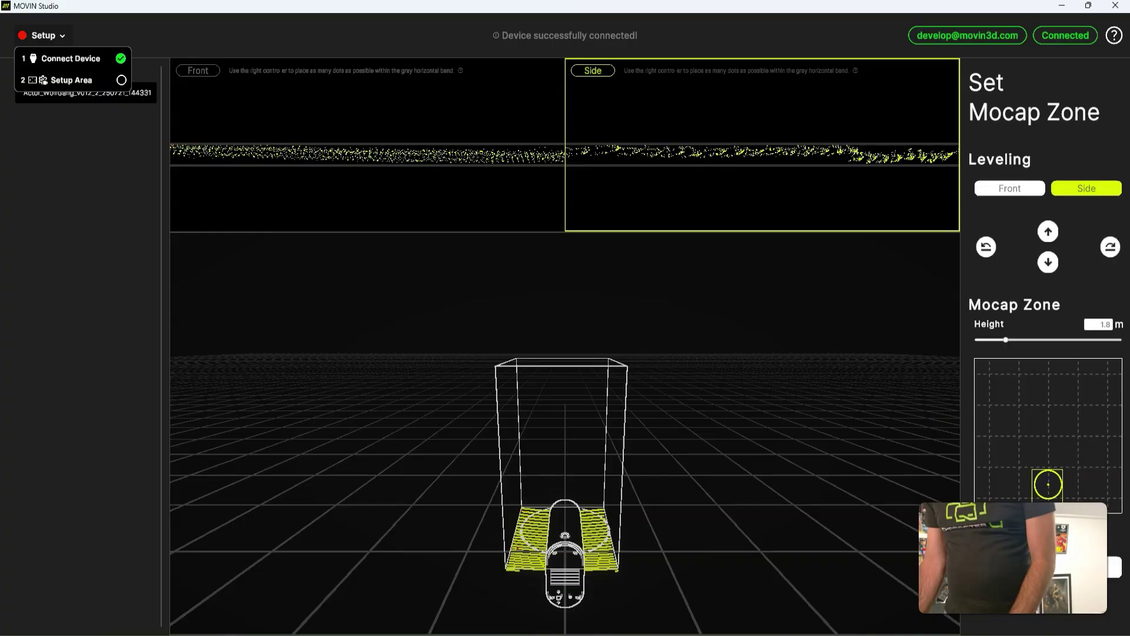
click(1112, 574)
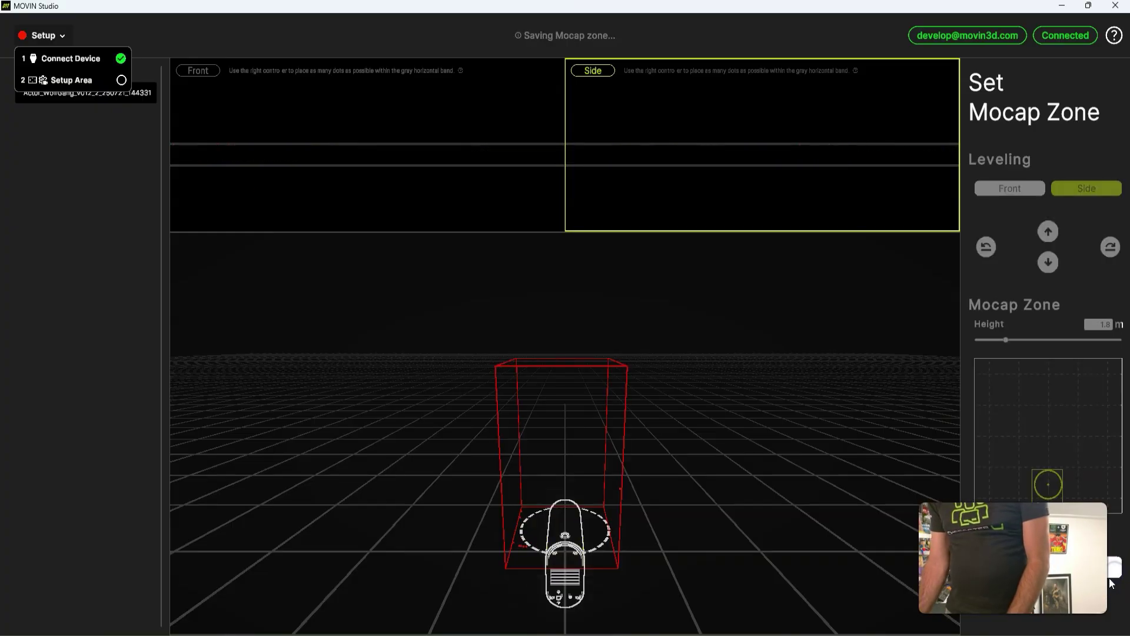
click(1113, 599)
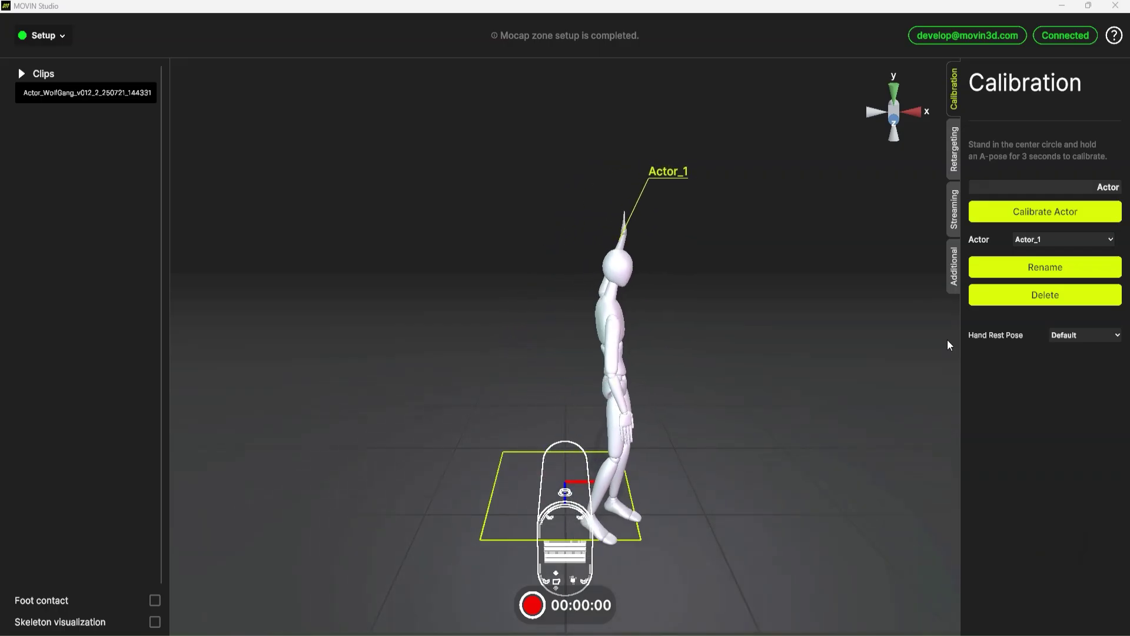
Calibrate Actor_1 from an A-pose and bring up the Retargeting settings
click(695, 460)
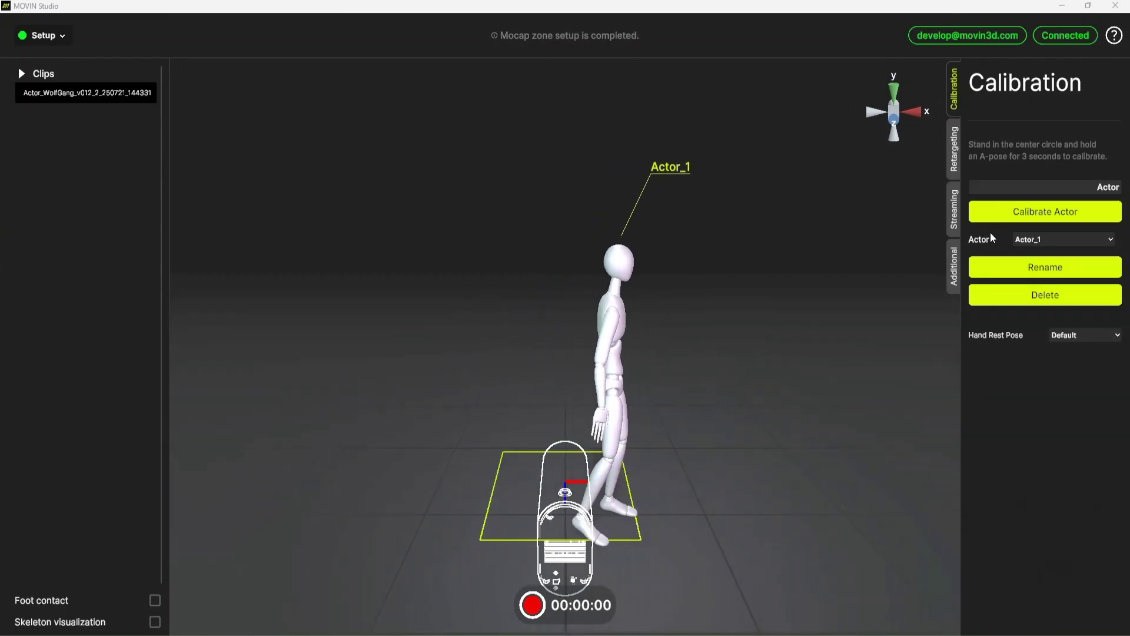
click(993, 212)
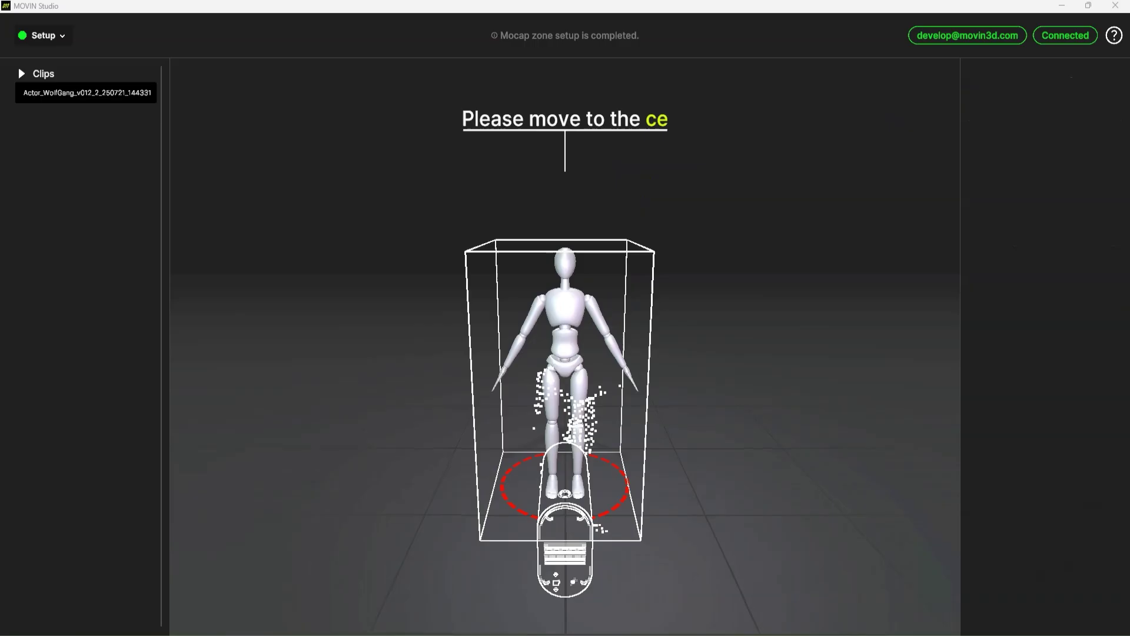
mouse_move(879, 633)
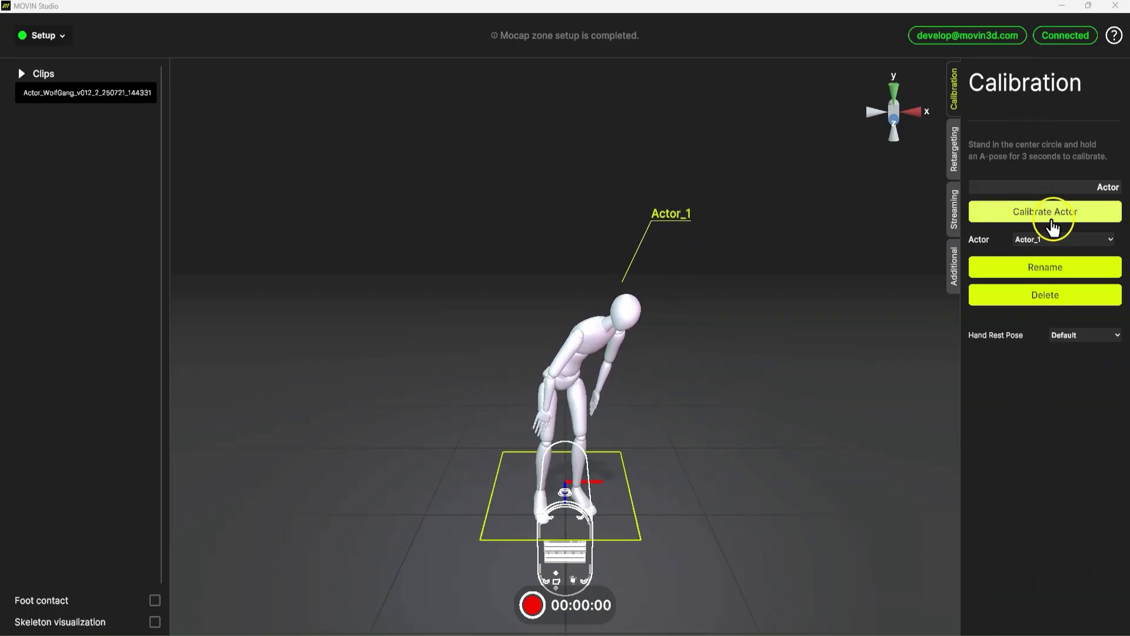
click(952, 155)
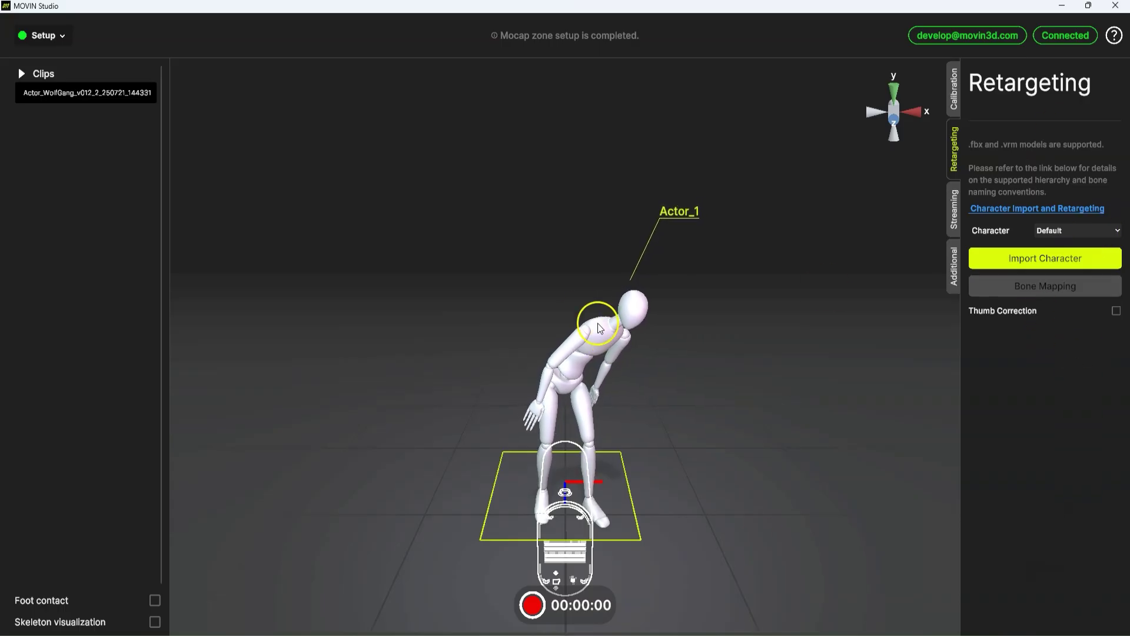
Enable Hand data alongside Body in Live Streaming, keeping Unity as the target platform
click(955, 228)
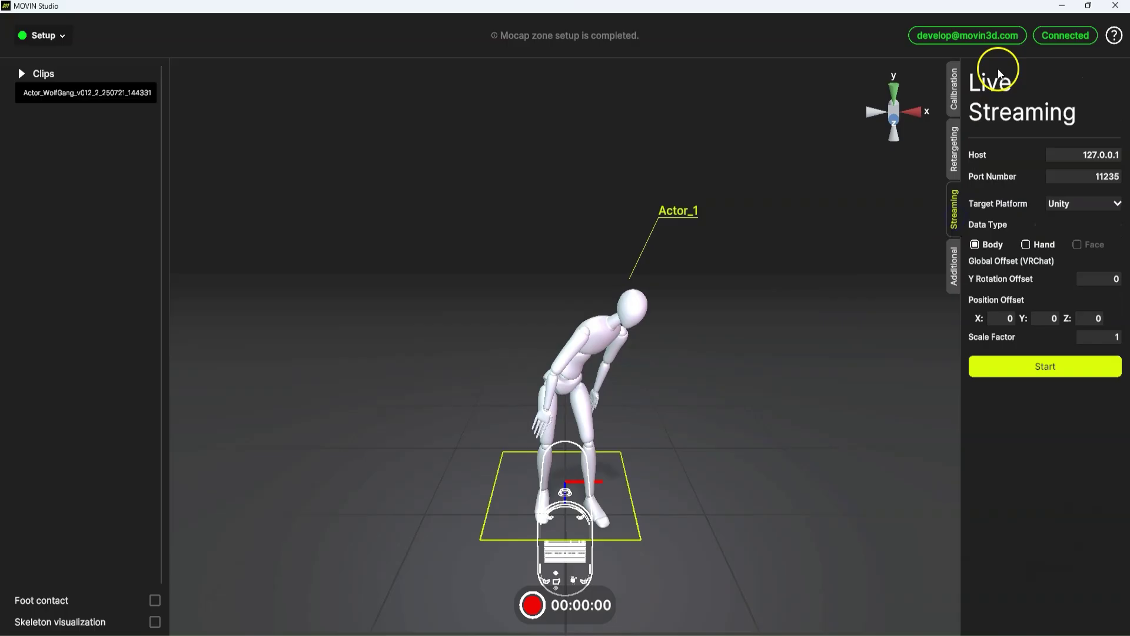
click(1090, 206)
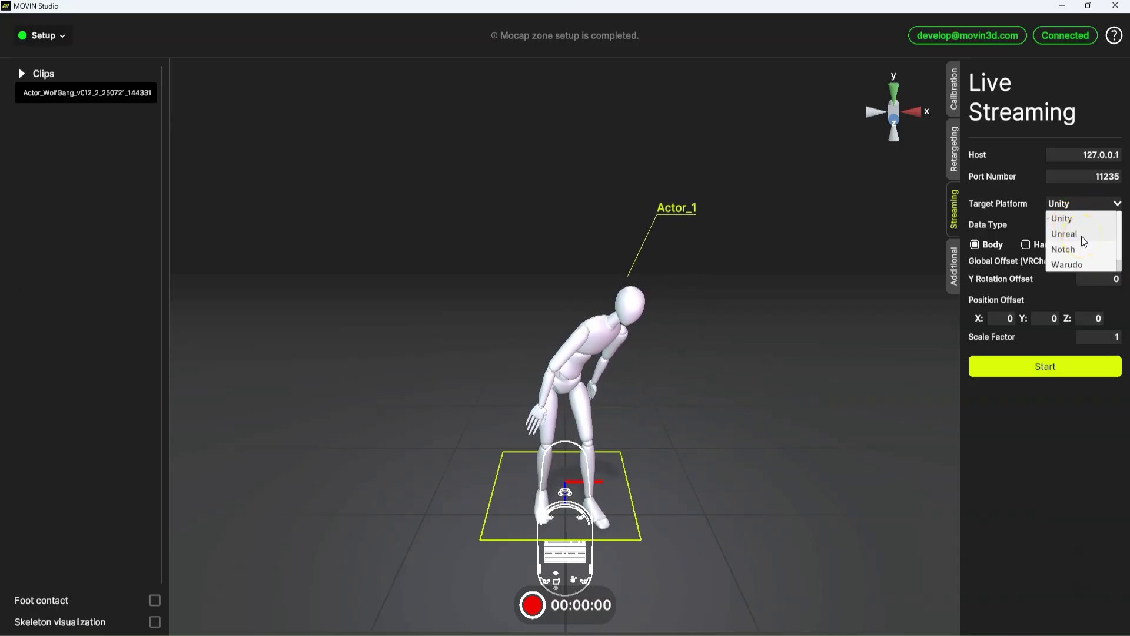
click(1081, 267)
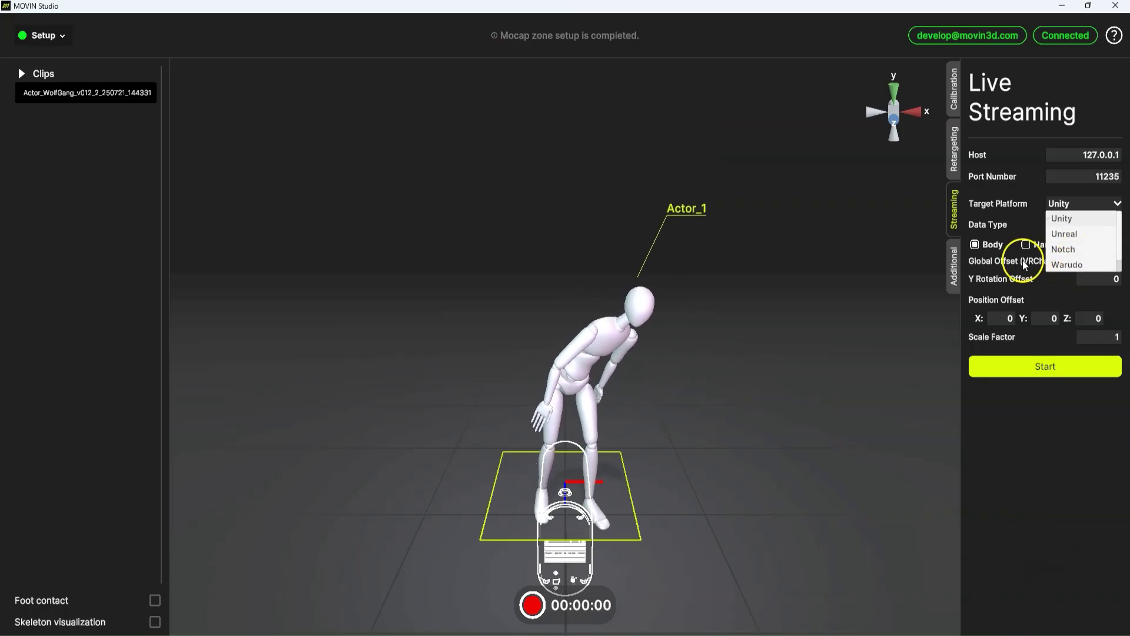
click(1010, 243)
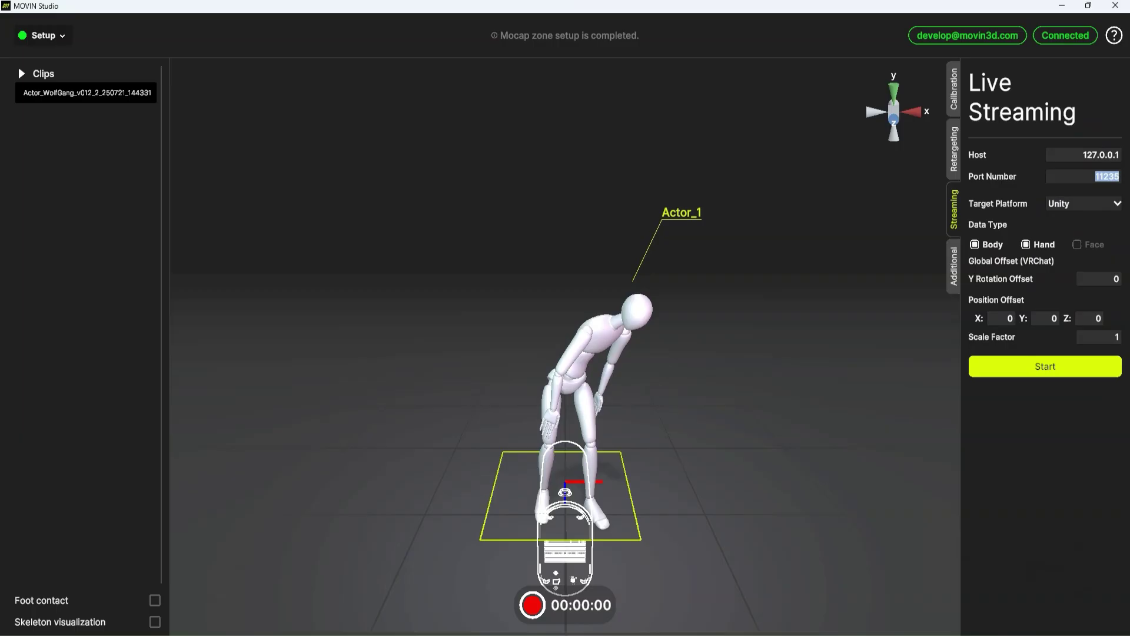
Review the Hand Tracking glove list on Additional Features, leaving it at none
click(955, 282)
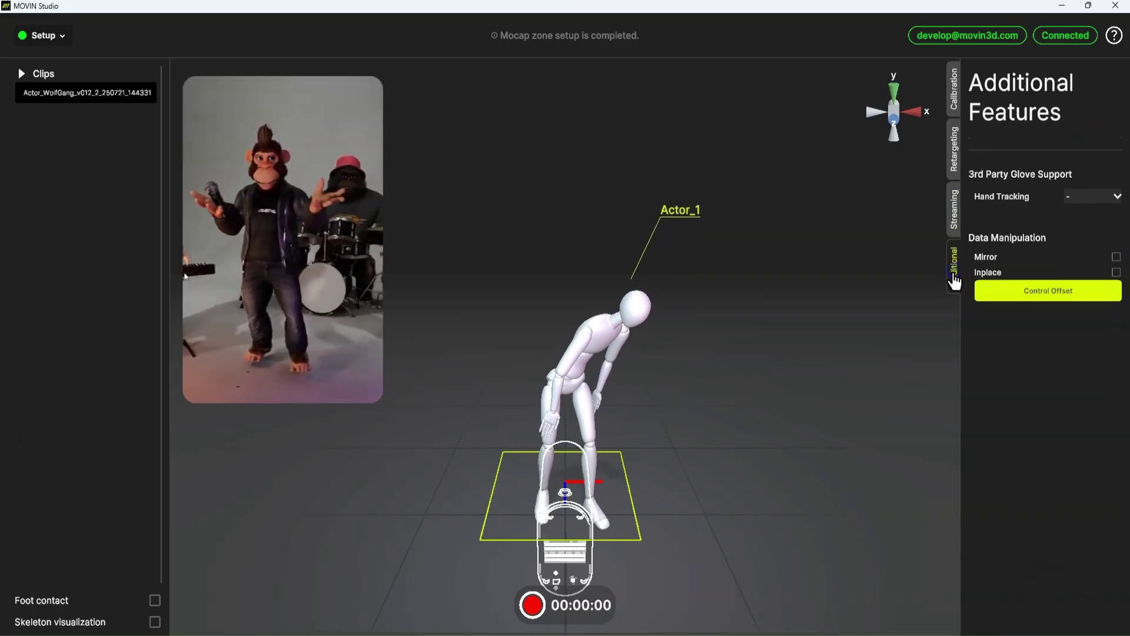
click(1092, 198)
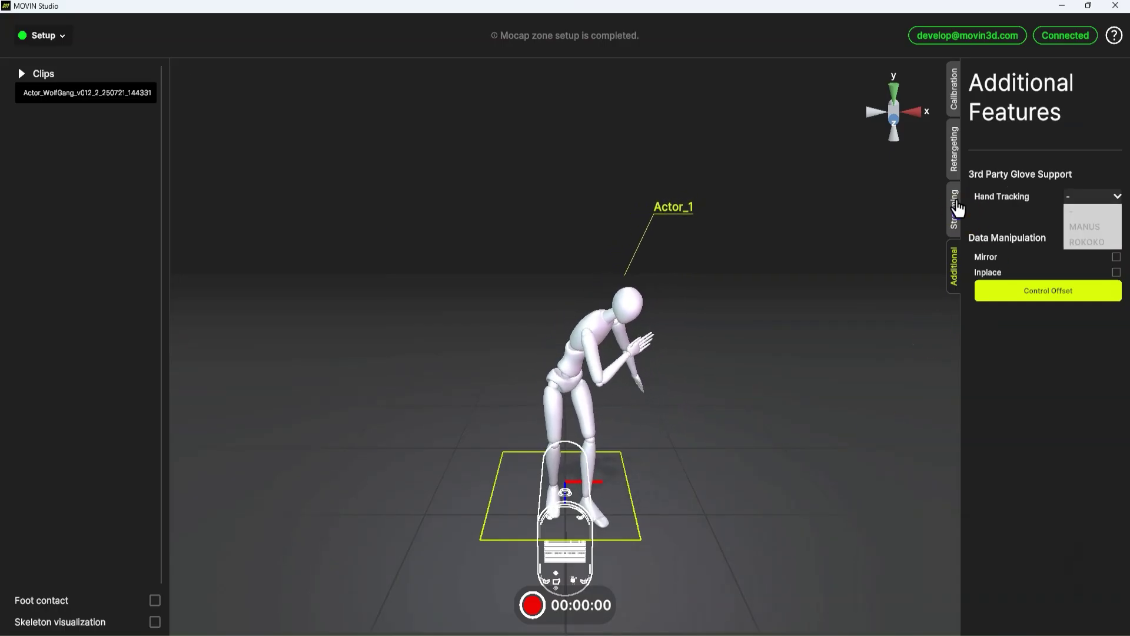
click(956, 157)
click(952, 266)
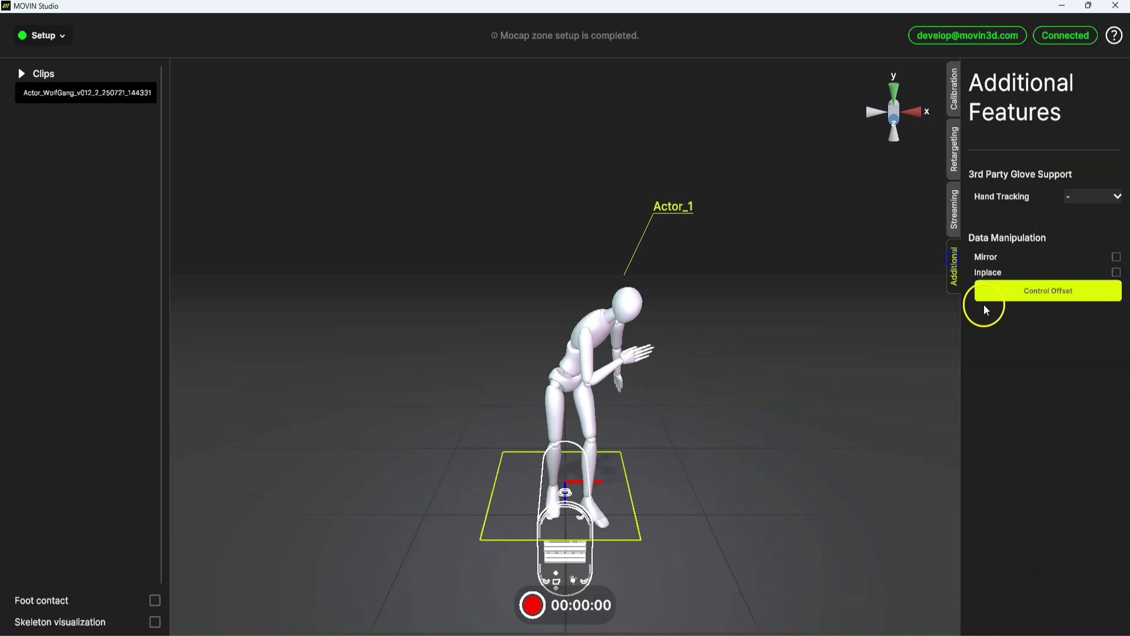
Reset the LShoulder In-Out and LArm Up-Down control offsets to 0.0
click(1017, 291)
click(940, 345)
click(880, 171)
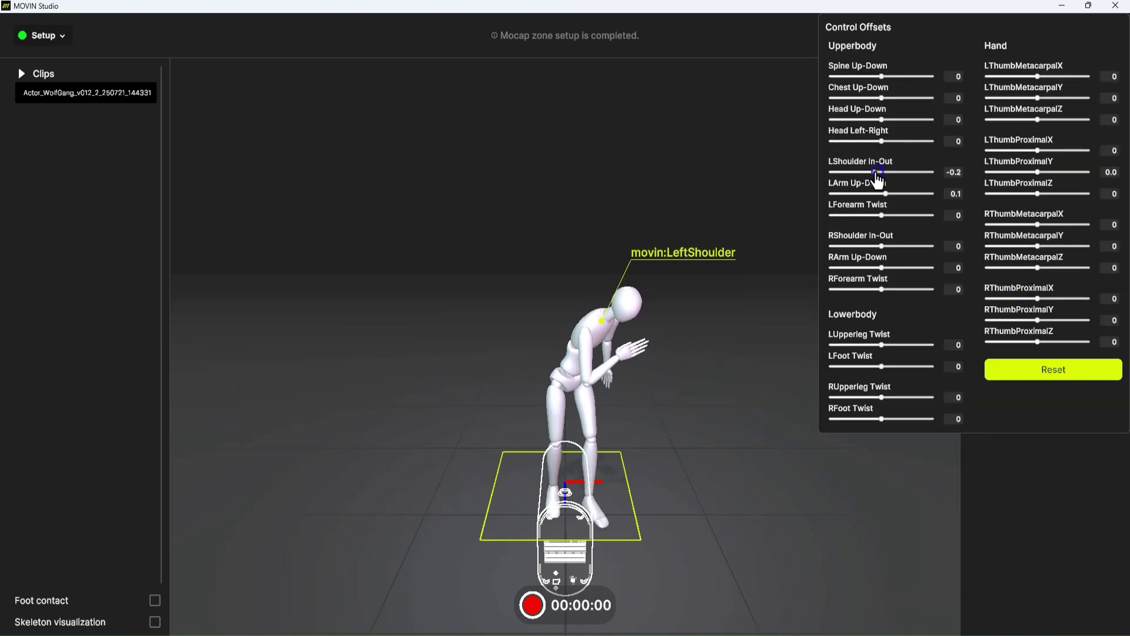
drag(882, 193, 880, 194)
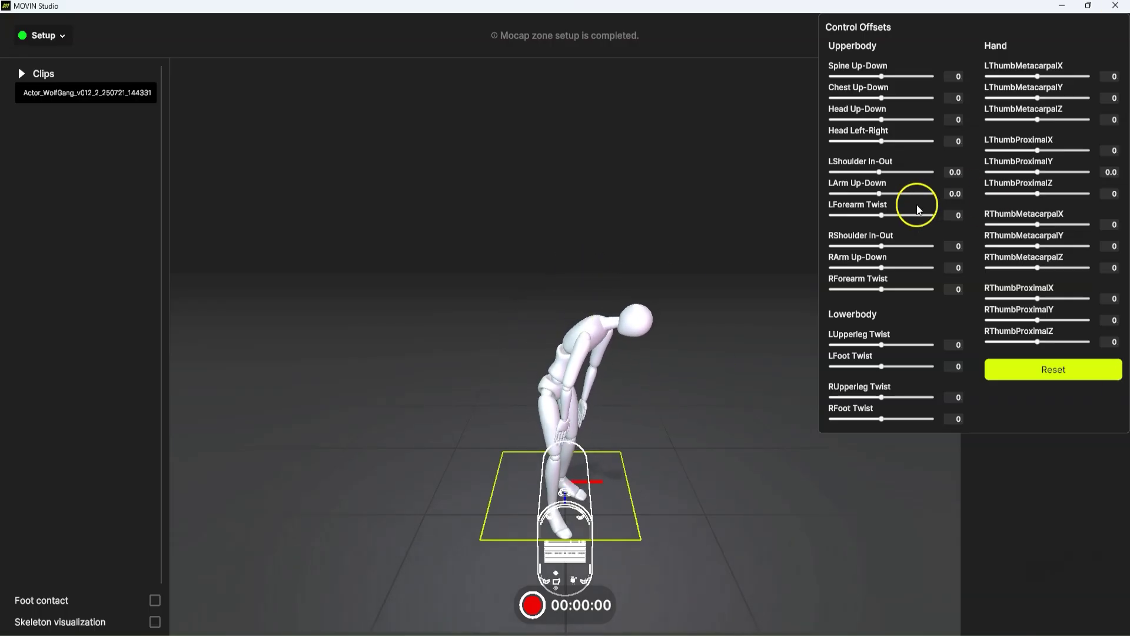
mouse_move(896, 212)
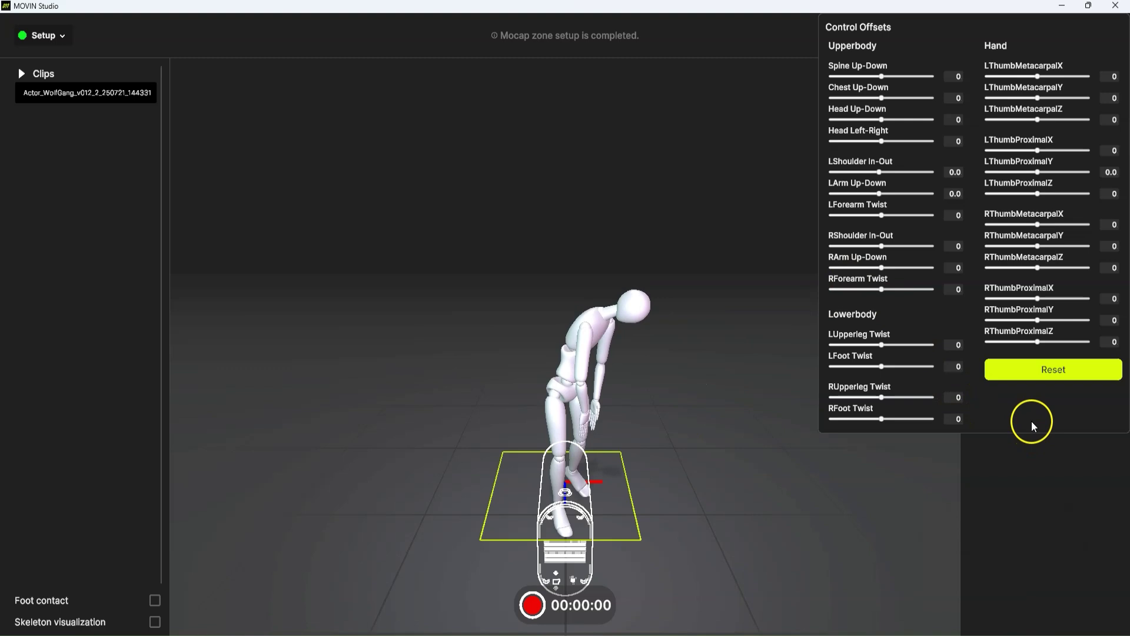
click(580, 318)
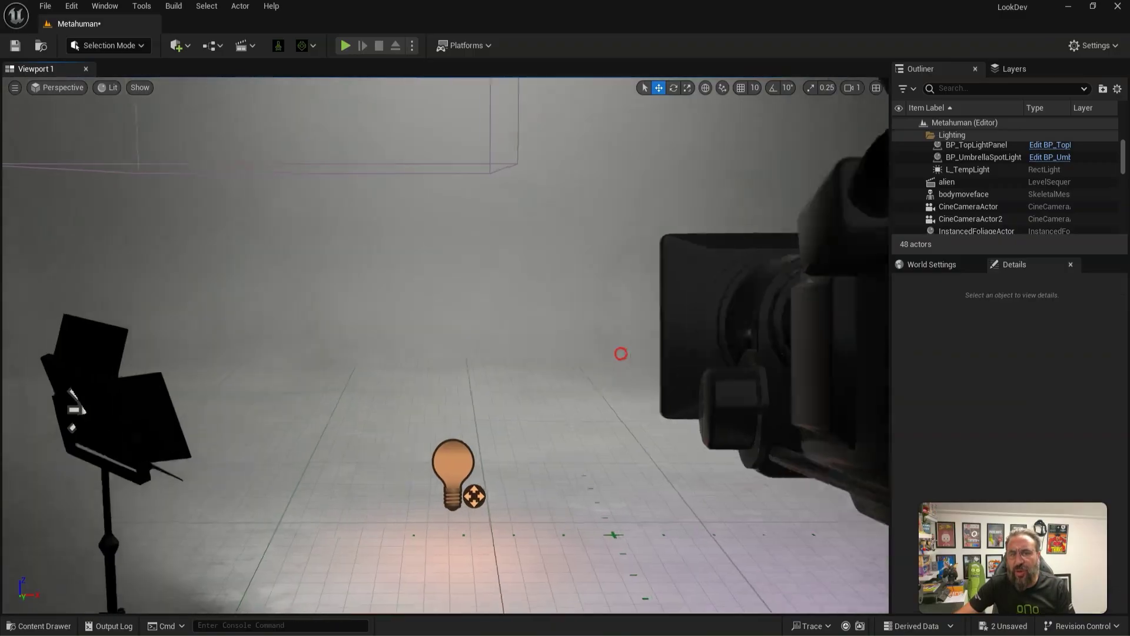
Orbit the Unreal viewport around the empty studio stage of the LookDev level
right_drag(621, 353, 535, 346)
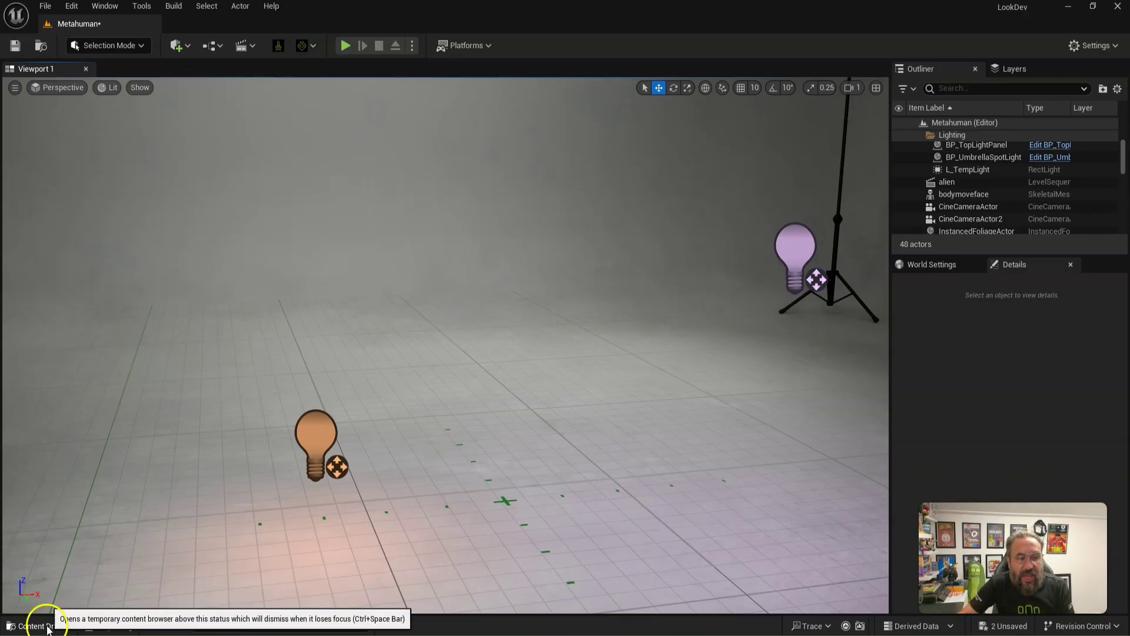
Enlarge the Content Drawer and browse into the MetaHumans > Chandra folder
click(38, 626)
drag(676, 517, 676, 481)
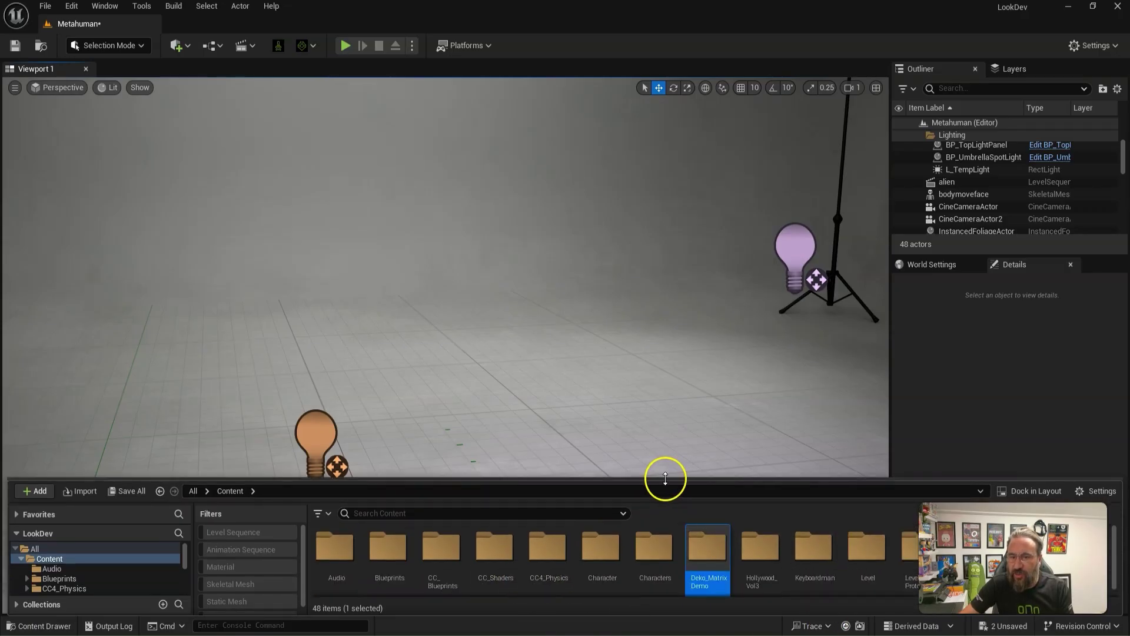
drag(661, 478, 666, 389)
double_click(1021, 462)
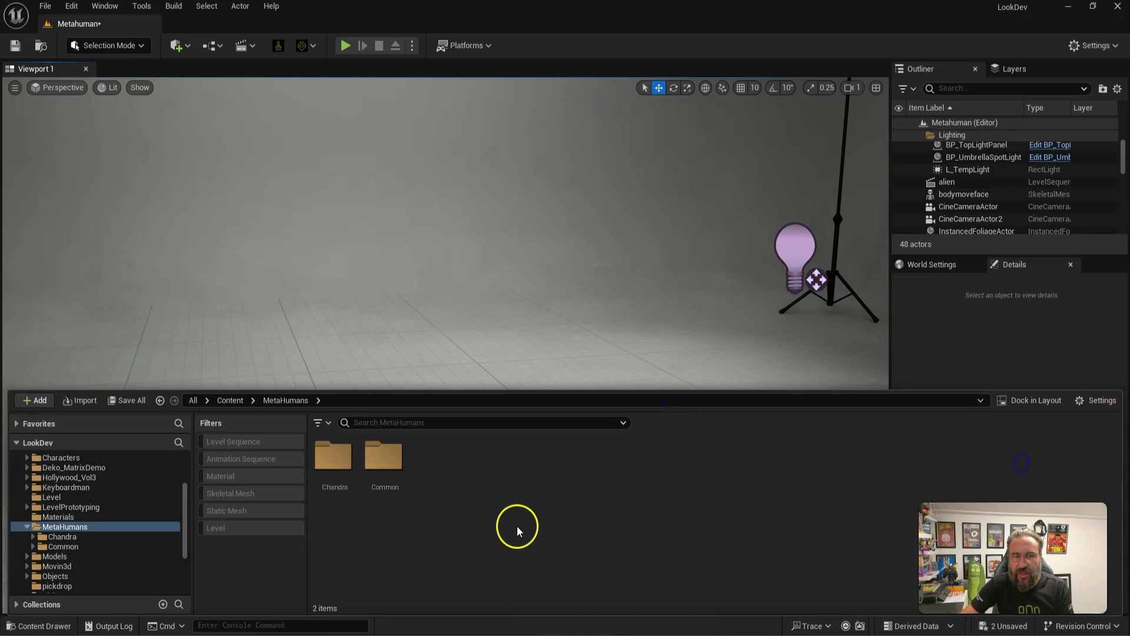
double_click(331, 456)
Place BP_Chandra in the studio with the iPhone ARKit face subject and Use ARKit Face enabled
drag(745, 446, 495, 493)
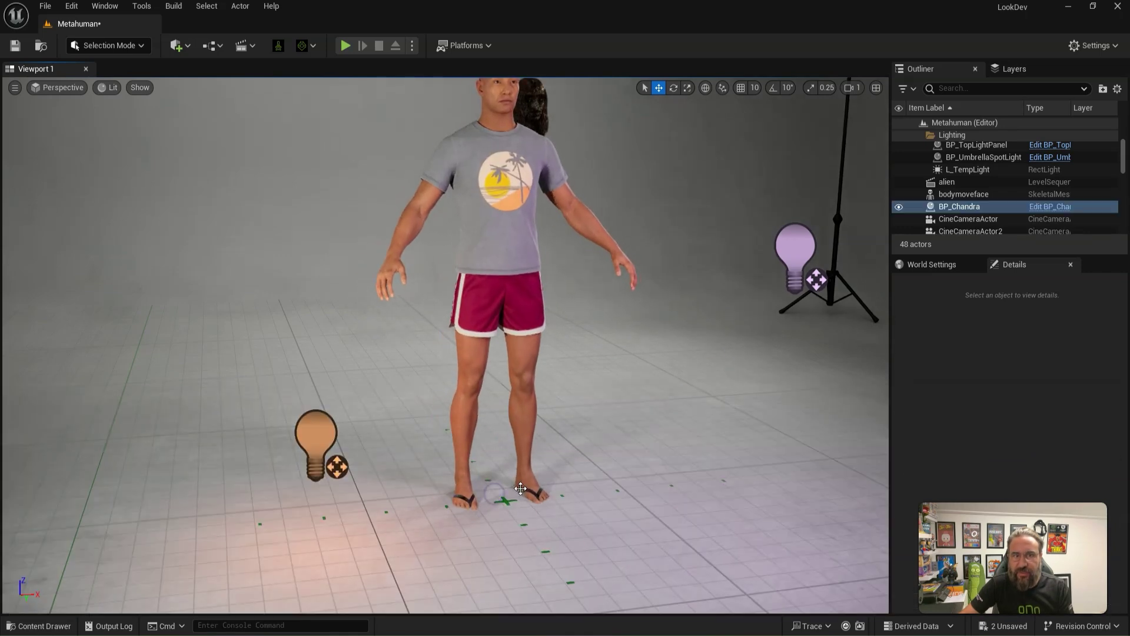
scroll(565, 473, down, 5)
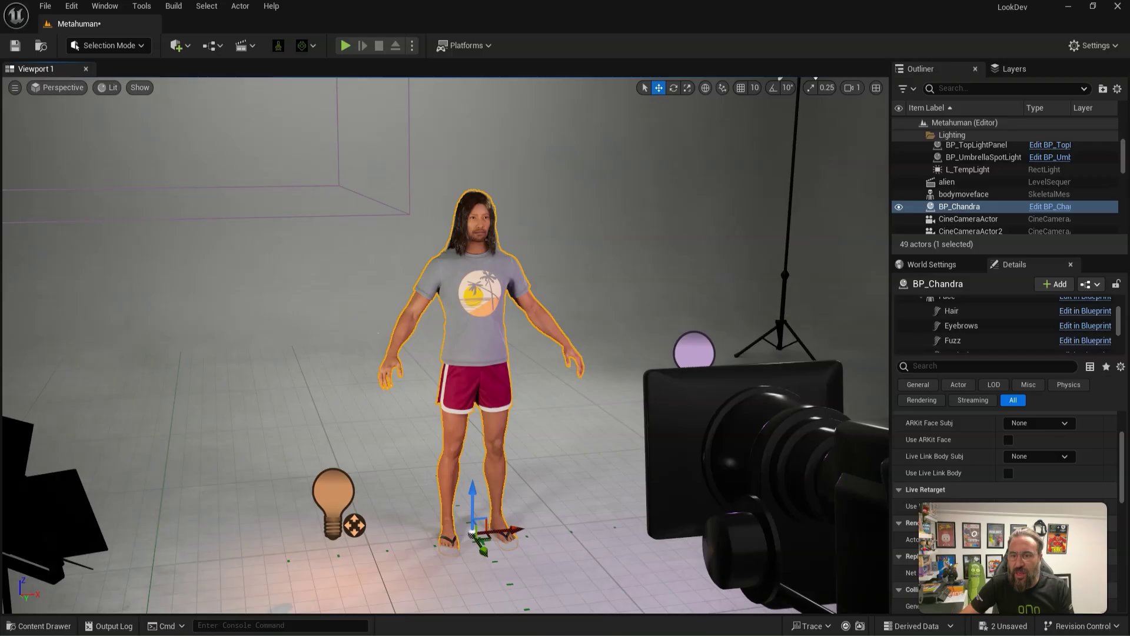
click(1066, 423)
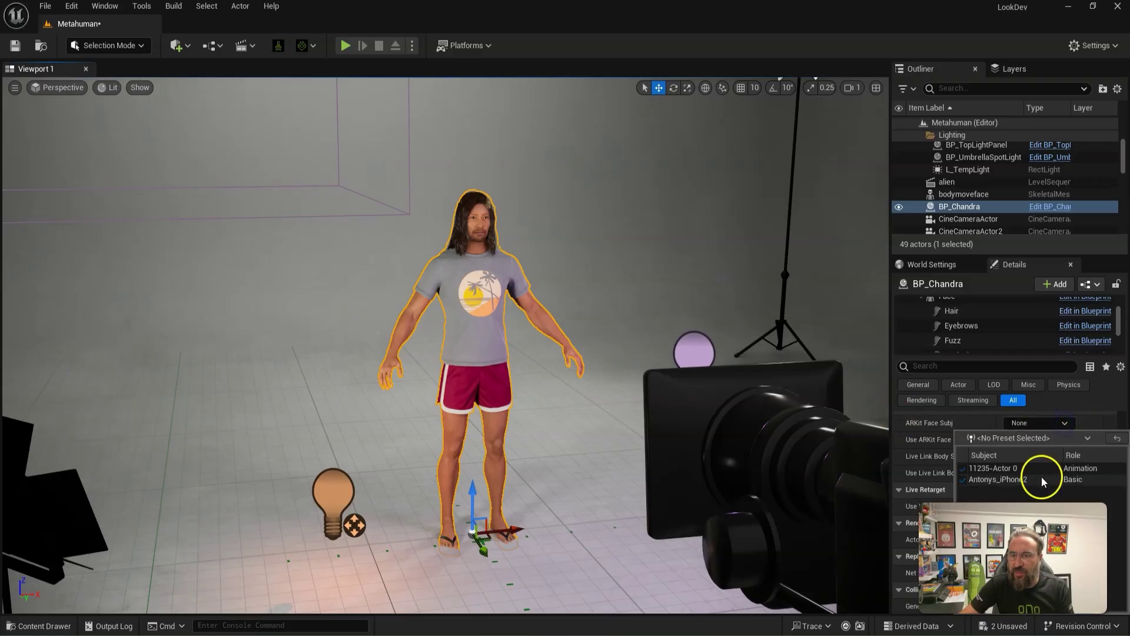
click(1041, 478)
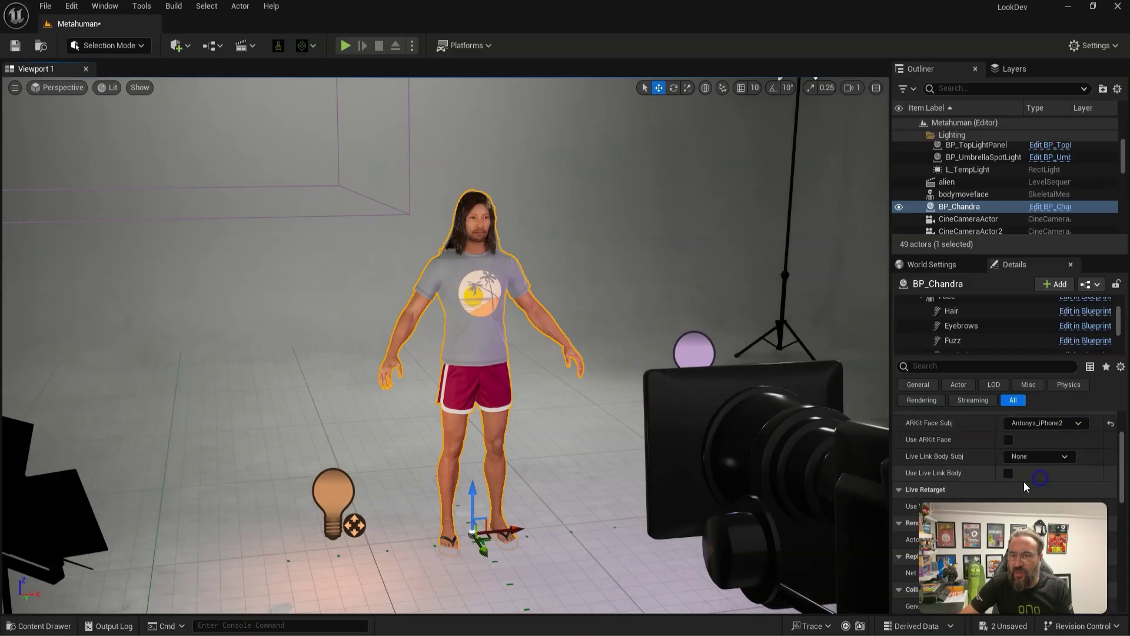
click(1009, 439)
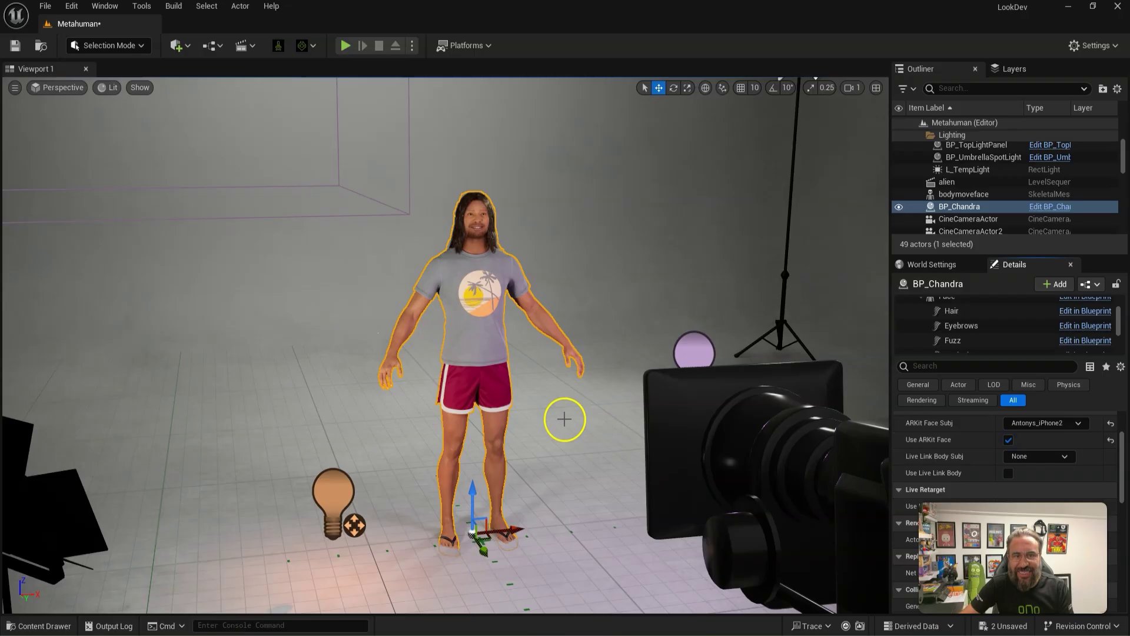
right_drag(589, 215, 489, 257)
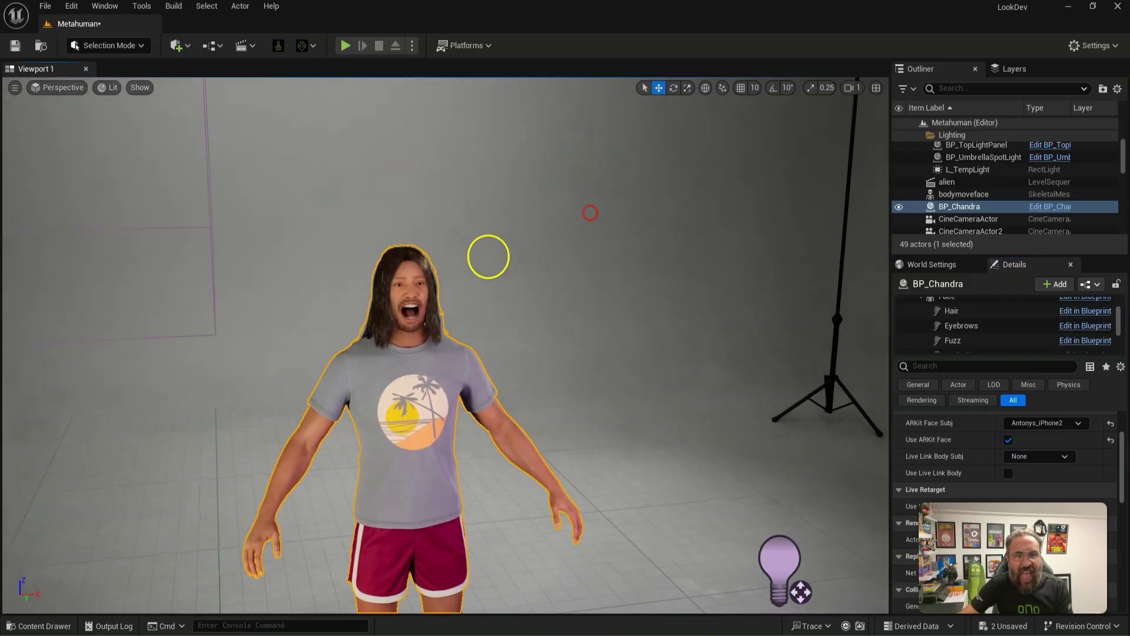
scroll(483, 259, up, 5)
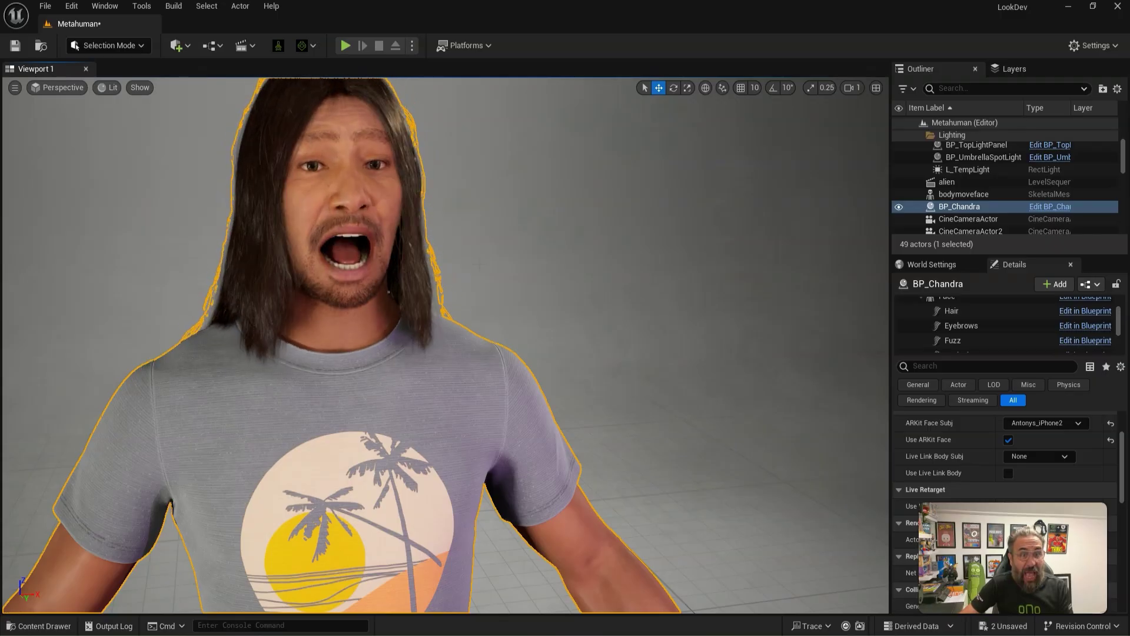
scroll(388, 291, down, 6)
scroll(477, 270, up, 3)
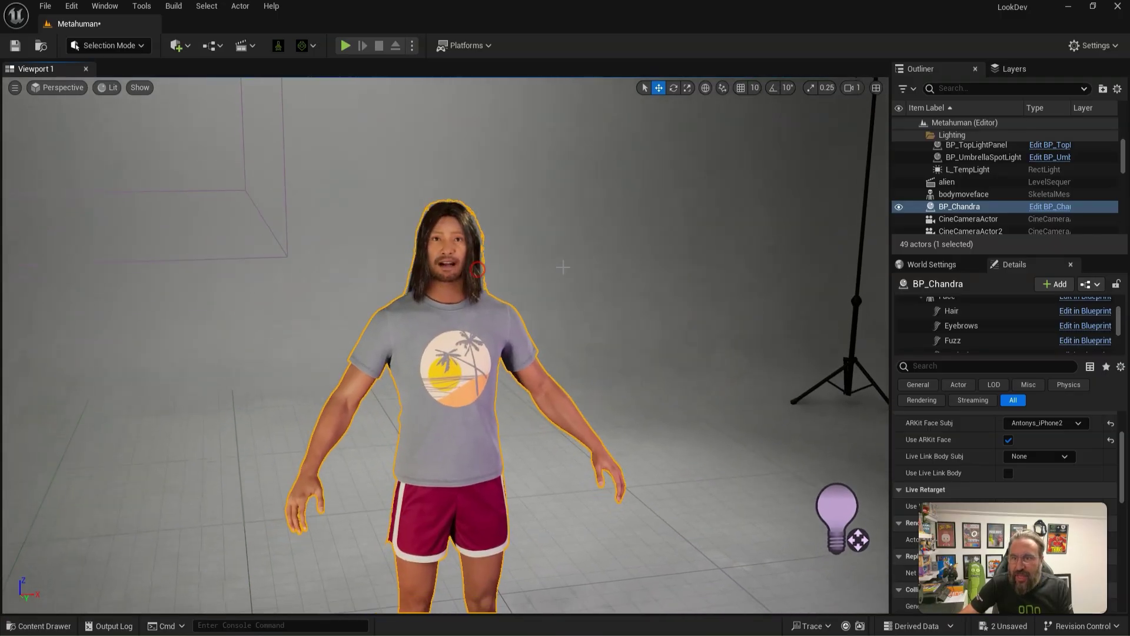
Add a Retarget Component to BP_Chandra via a 'reta' search and select the new entry
drag(1009, 353, 1011, 497)
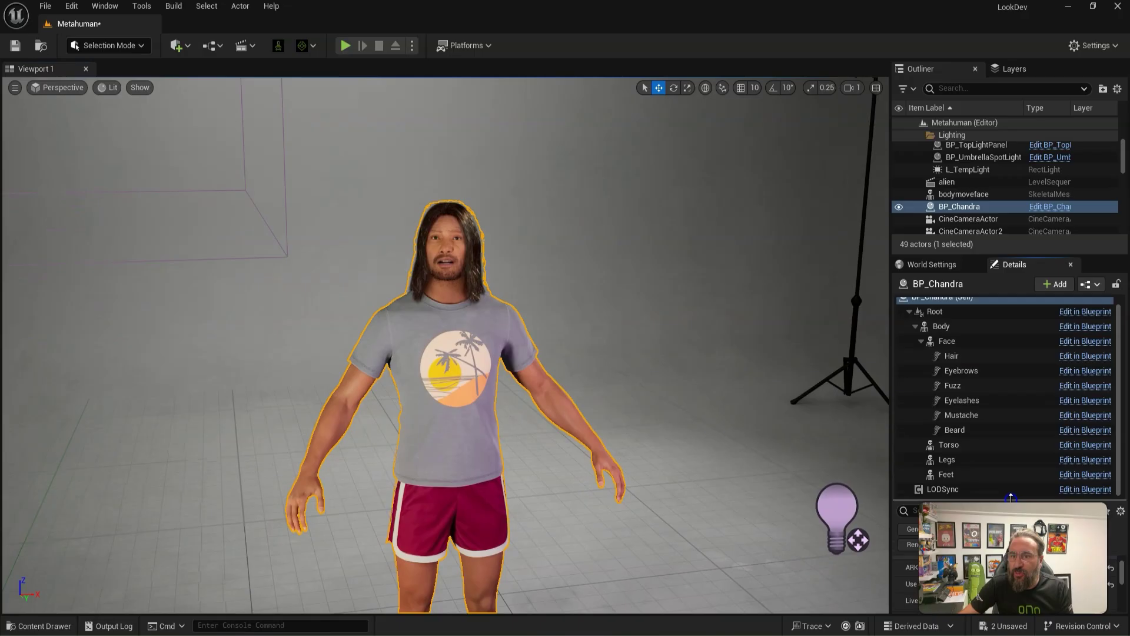
drag(1118, 354, 1119, 345)
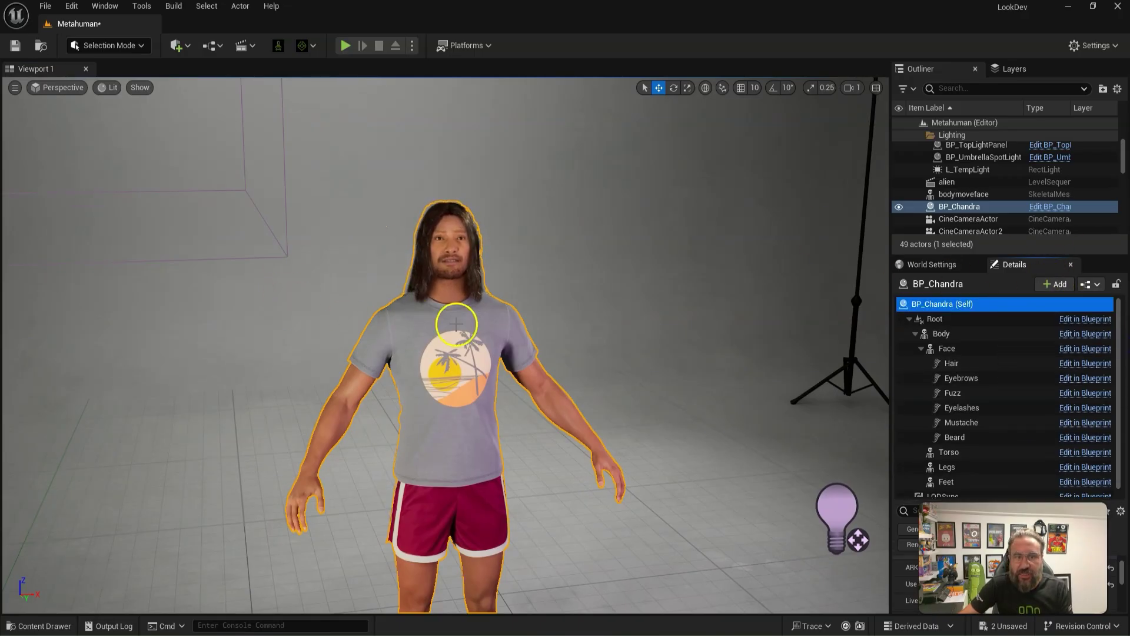
click(456, 324)
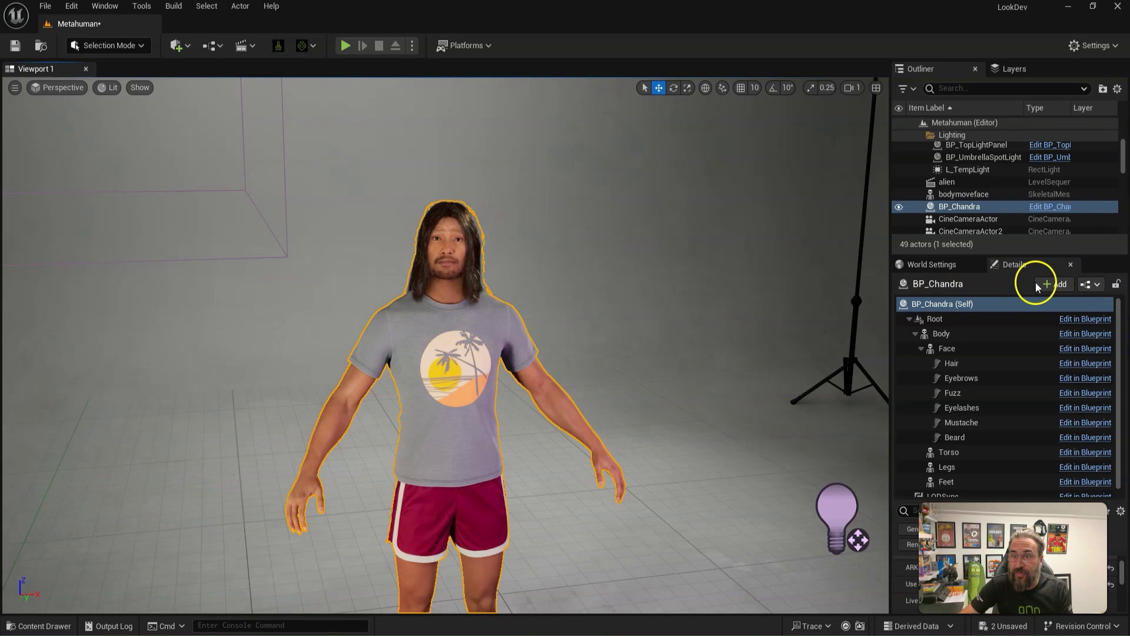
click(1055, 285)
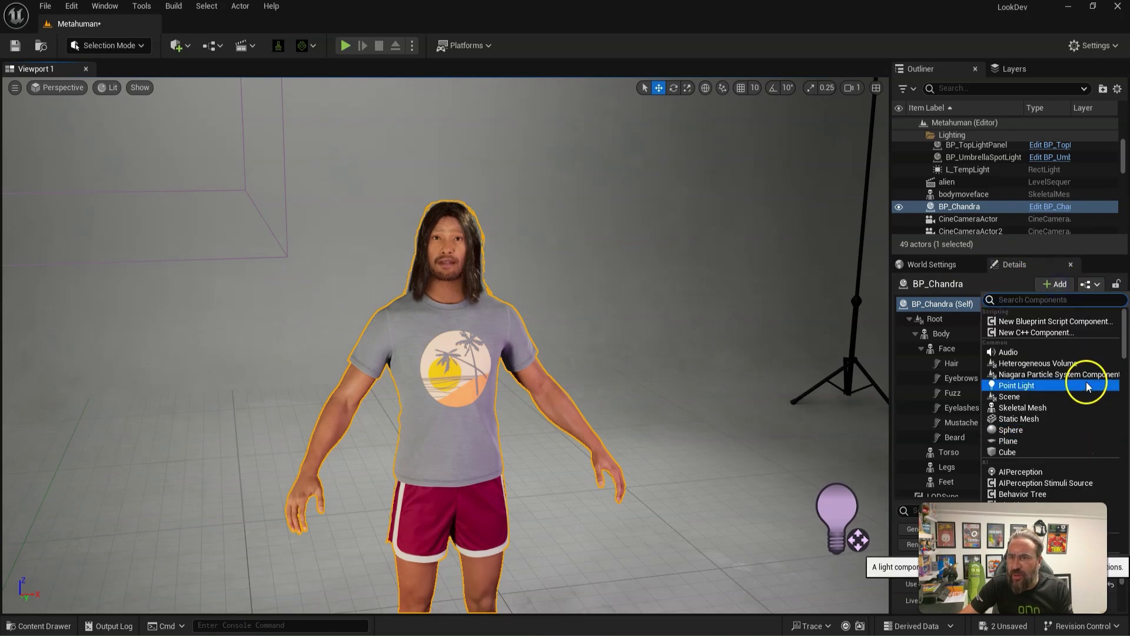
text(reta)
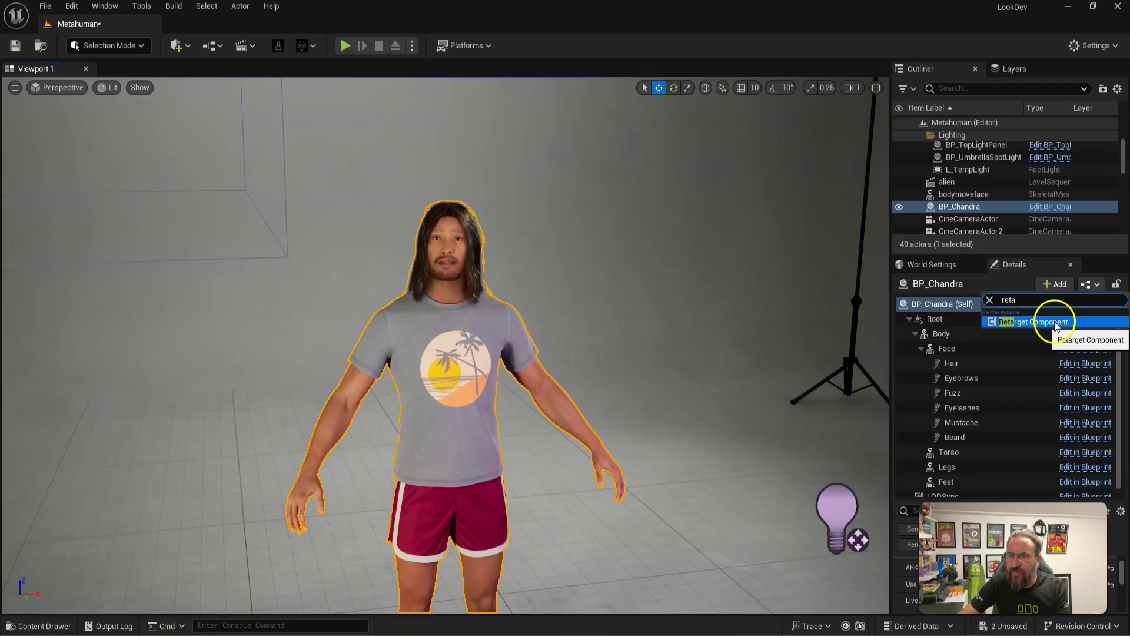
click(1054, 321)
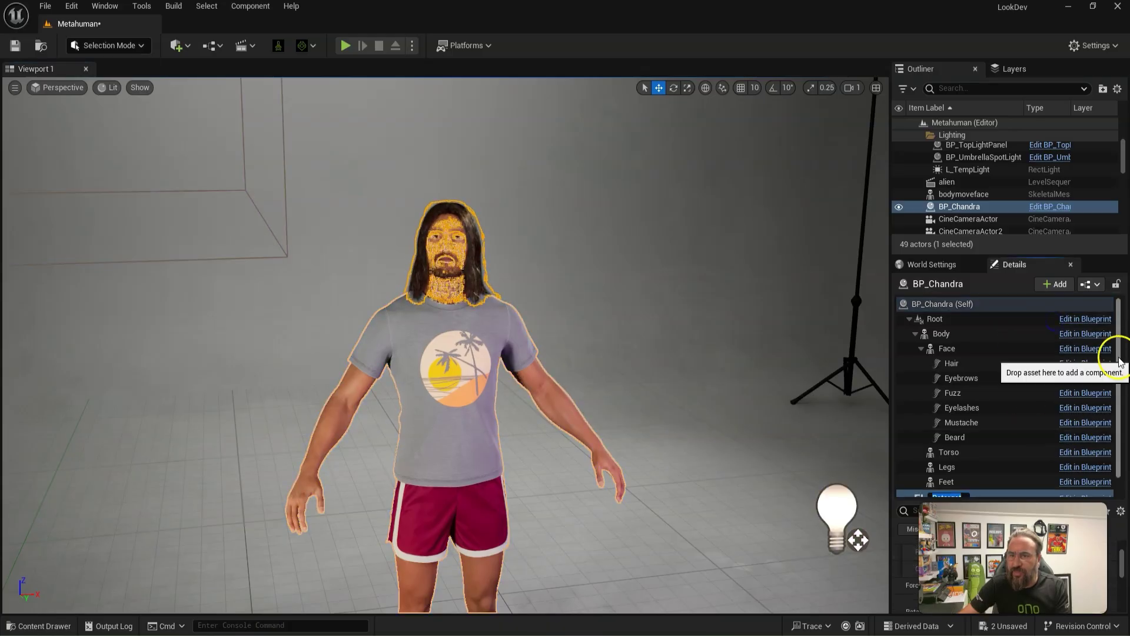
click(954, 496)
click(969, 475)
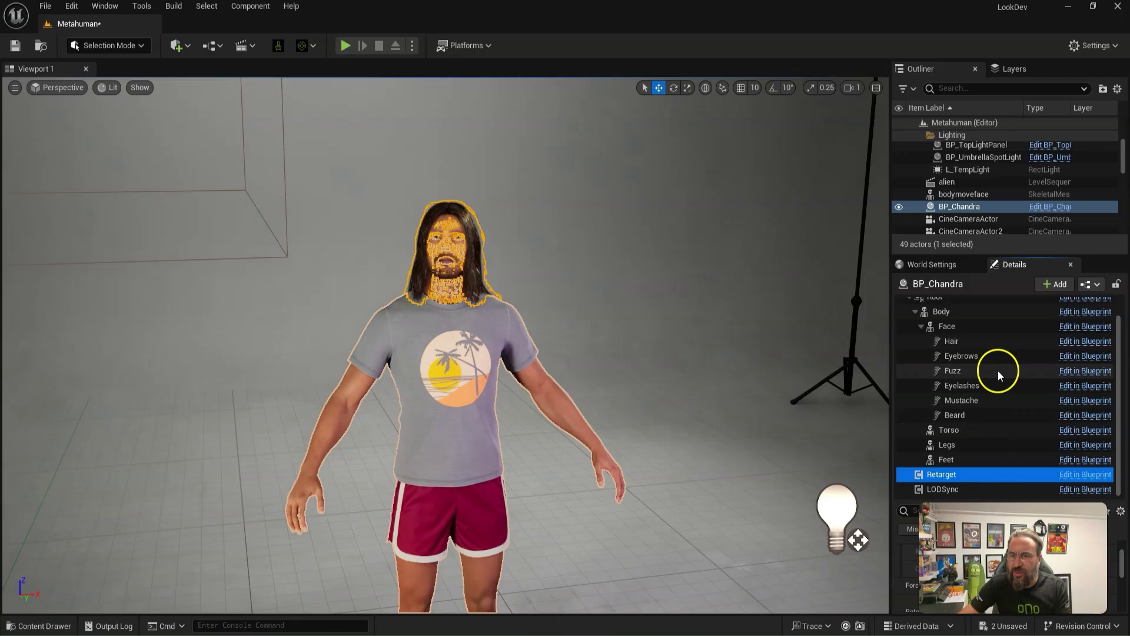
drag(891, 318, 731, 322)
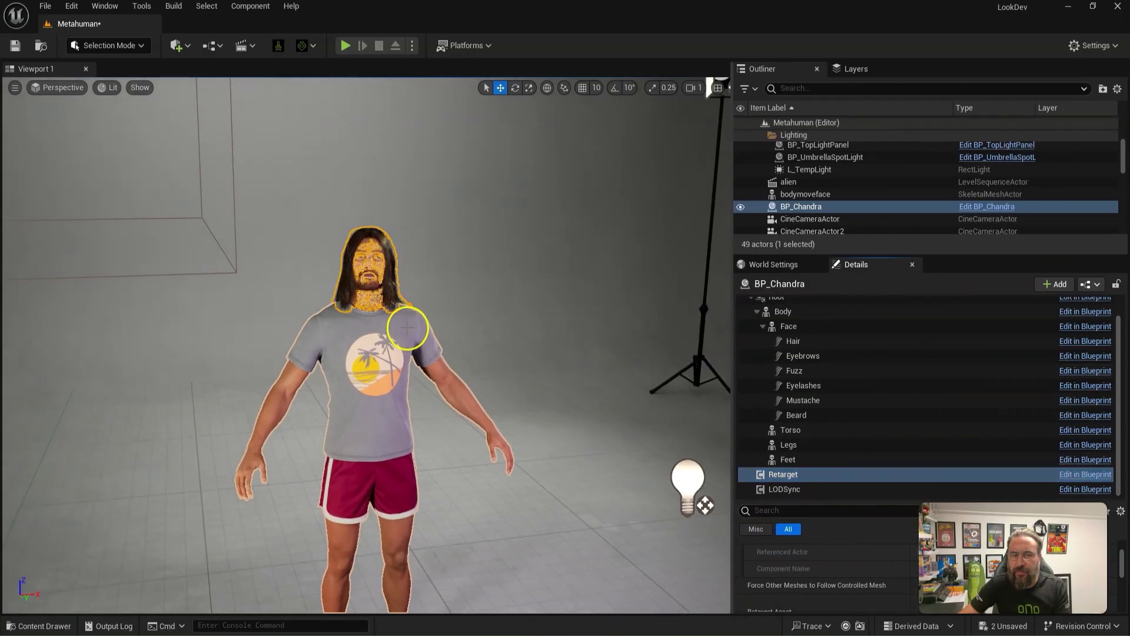
Navigate the Content Drawer to Content/Movin3d/Movinman
click(59, 626)
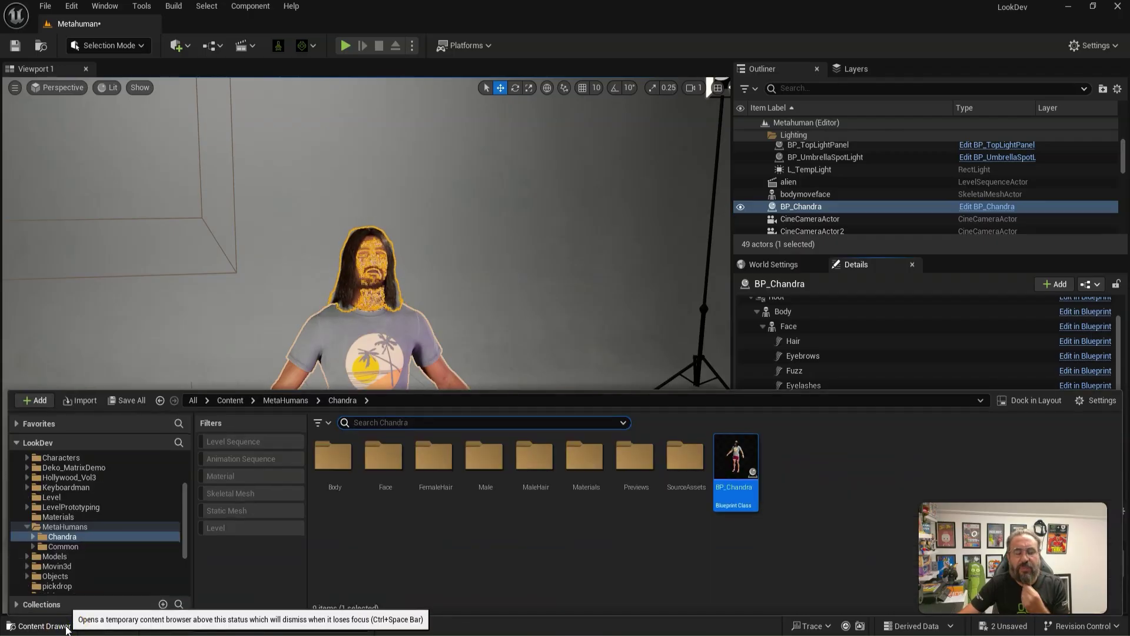
click(209, 470)
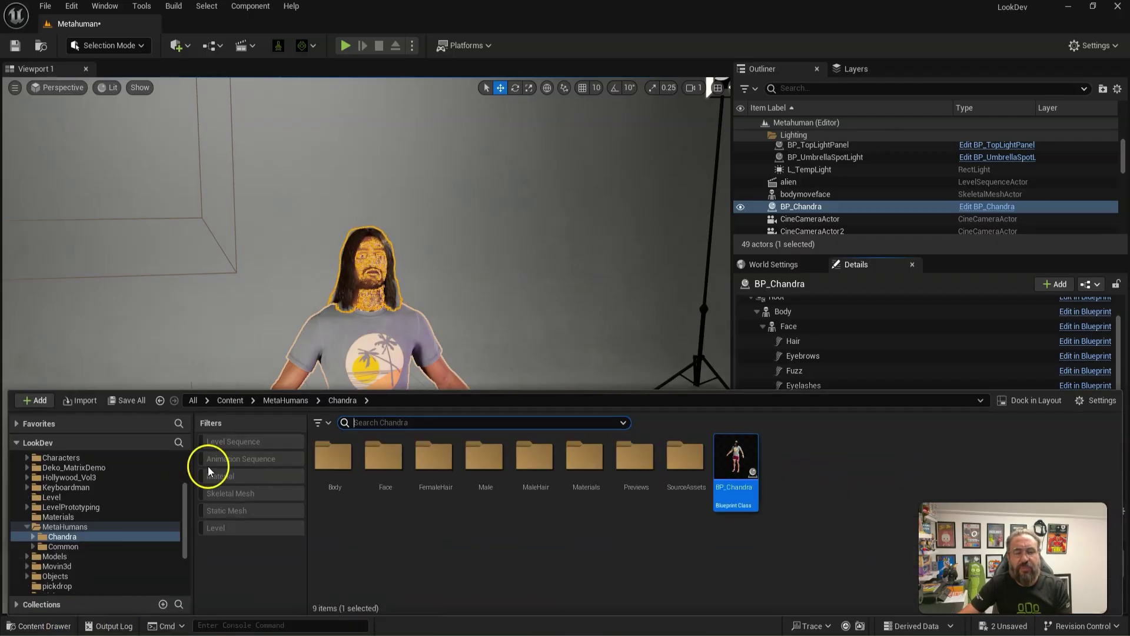
click(230, 401)
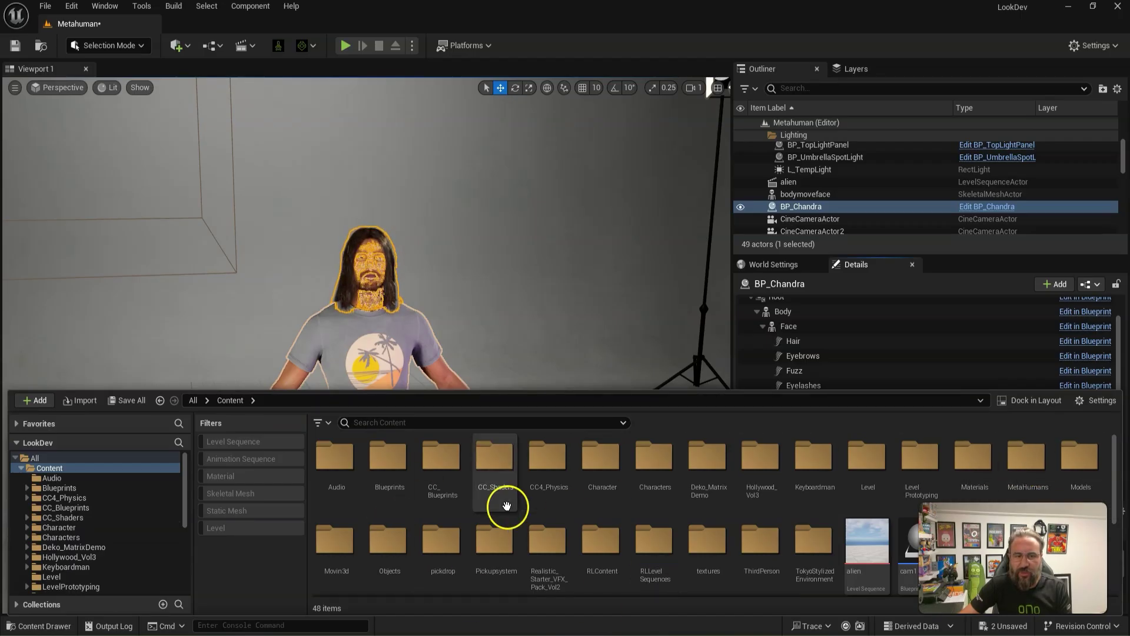
double_click(334, 540)
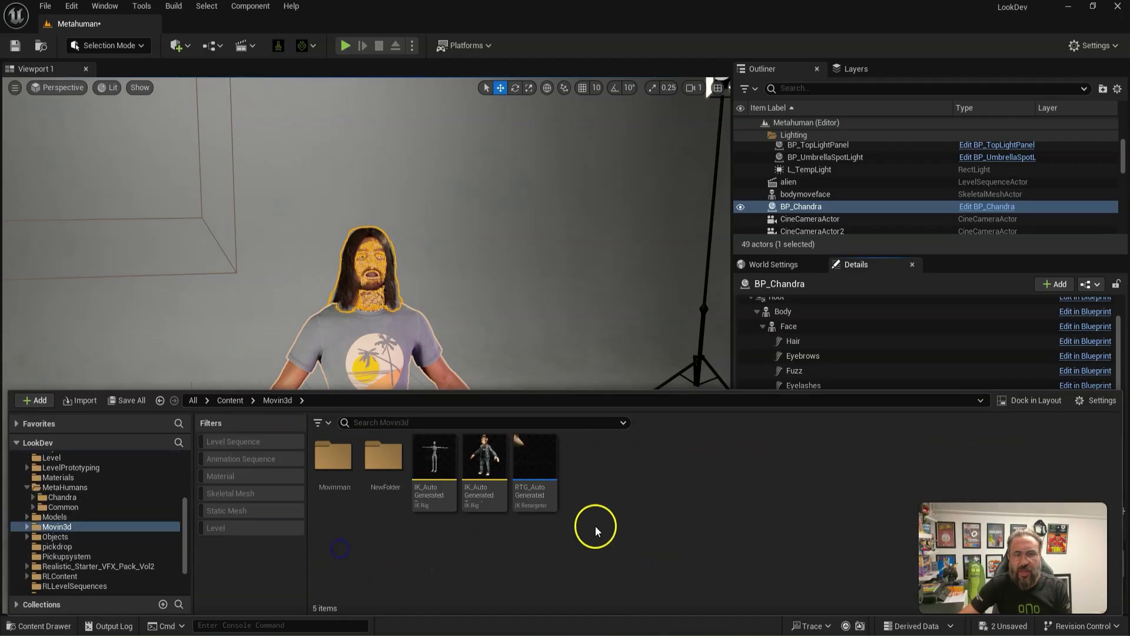
double_click(333, 454)
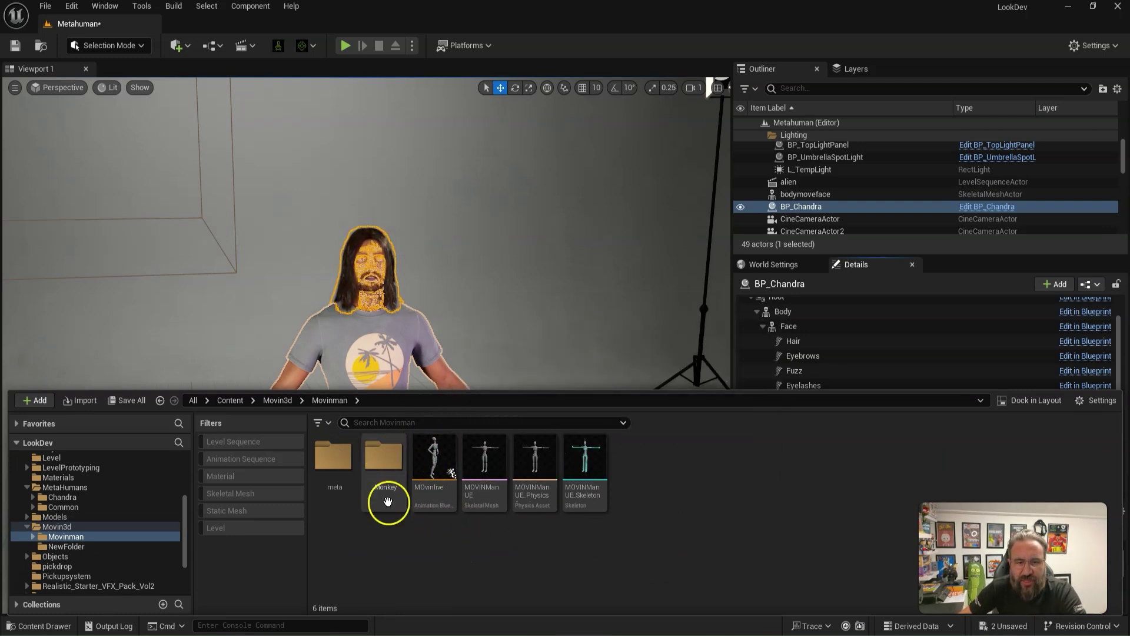
Create a new folder named newmeta inside Movinman
drag(635, 388, 633, 419)
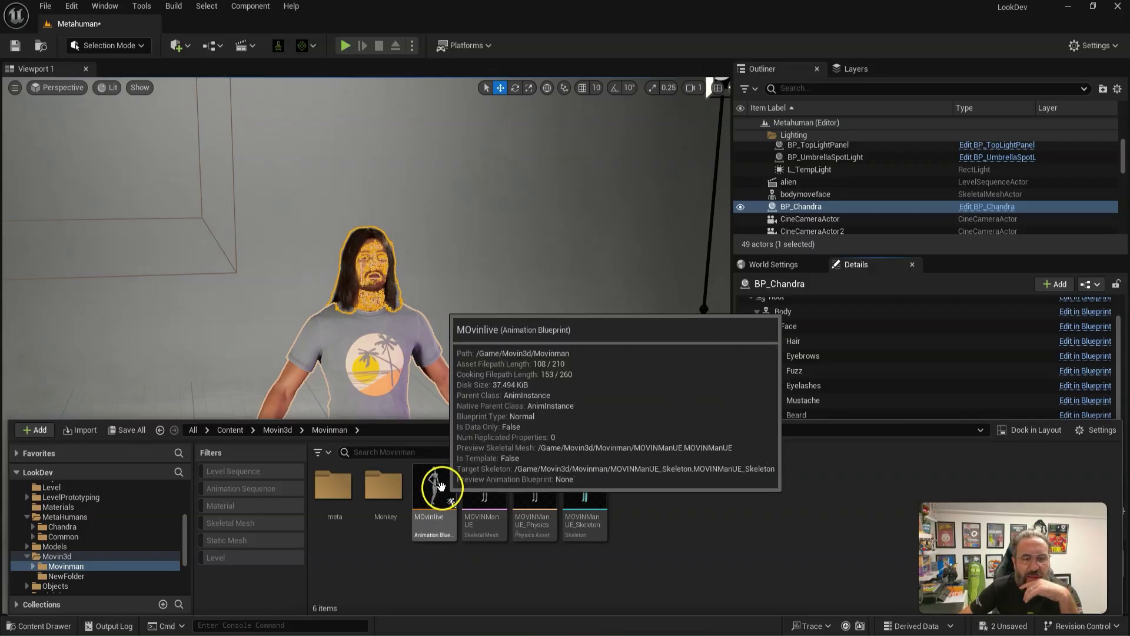
right_click(400, 560)
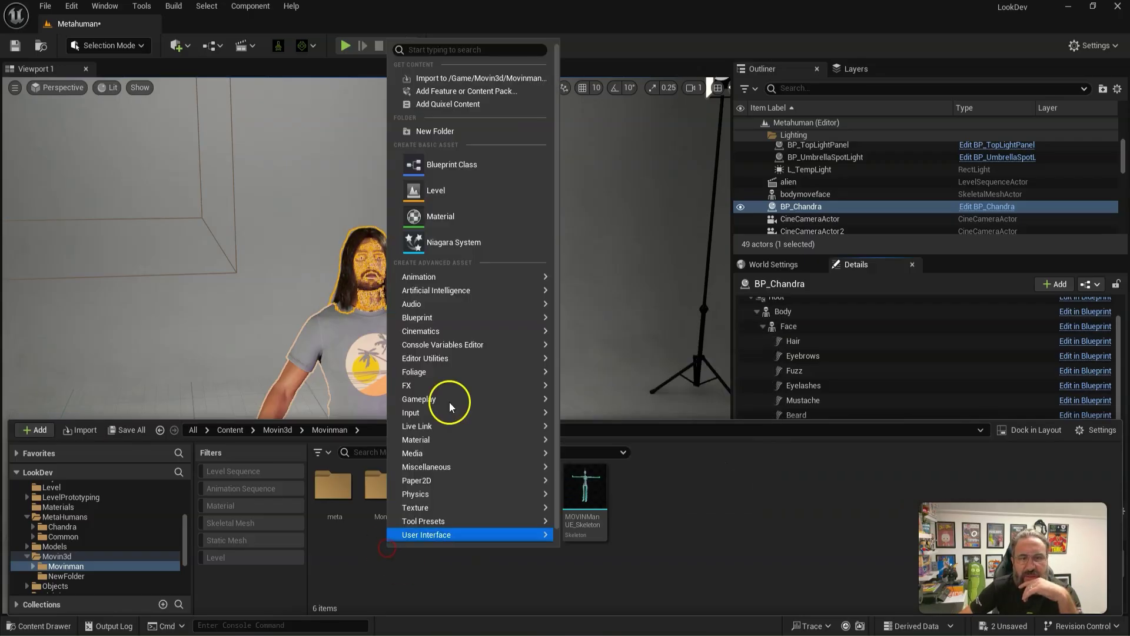
click(473, 131)
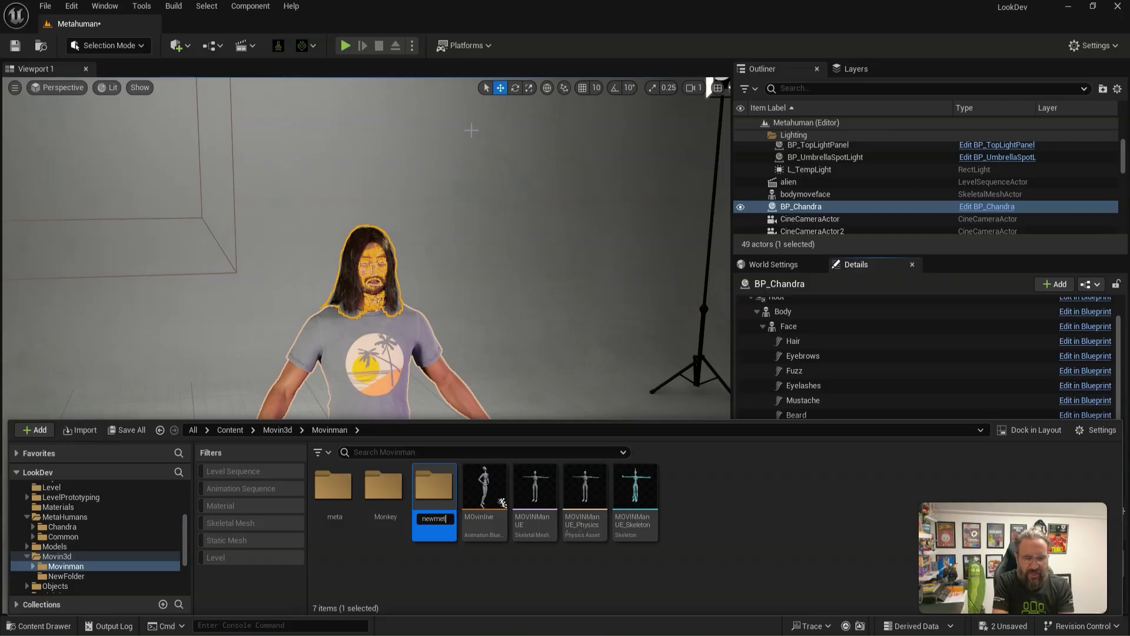
Bring up the MOvinlive animation blueprint's context menu, then dismiss it
right_click(498, 477)
click(517, 593)
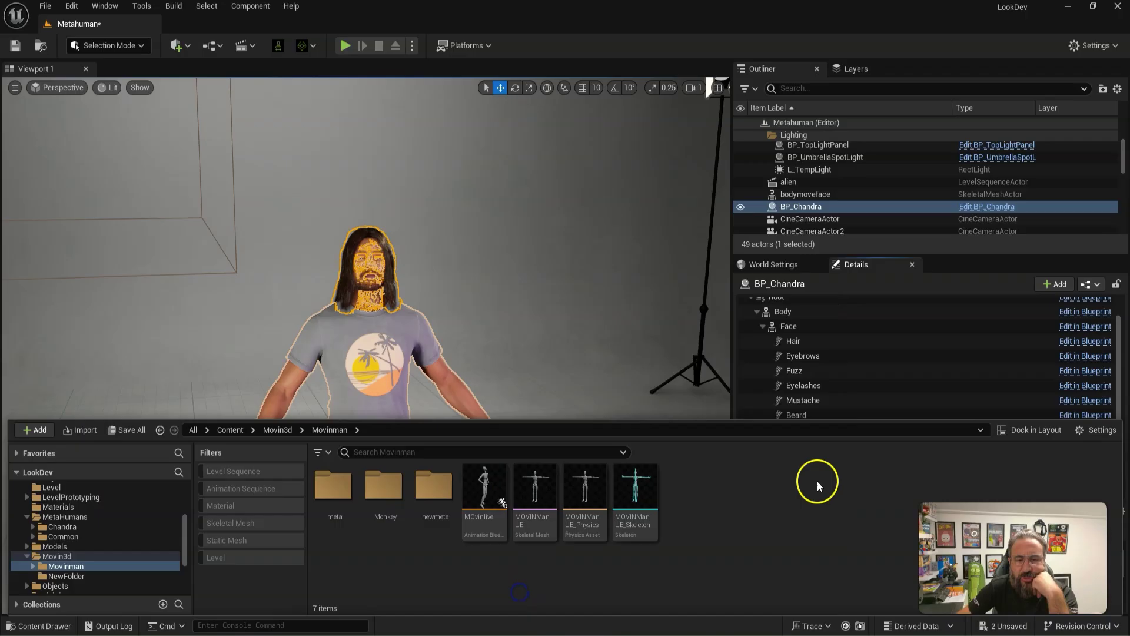
mouse_move(483, 500)
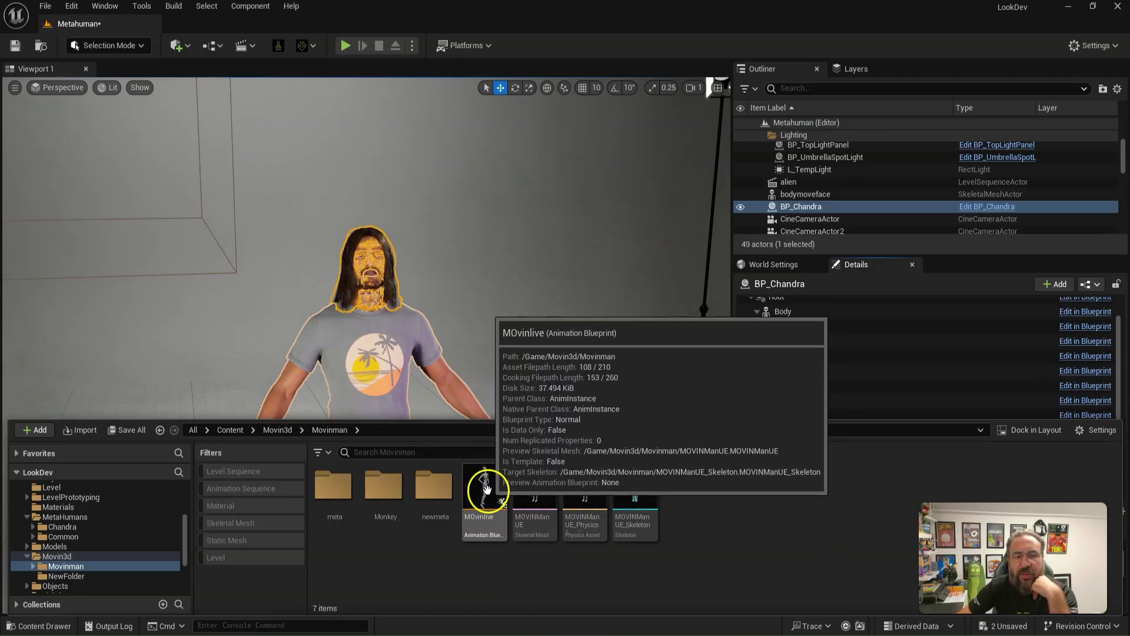
Start Retarget Animations for MOvinlive, leaving the target skeletal mesh unset for now
right_click(485, 489)
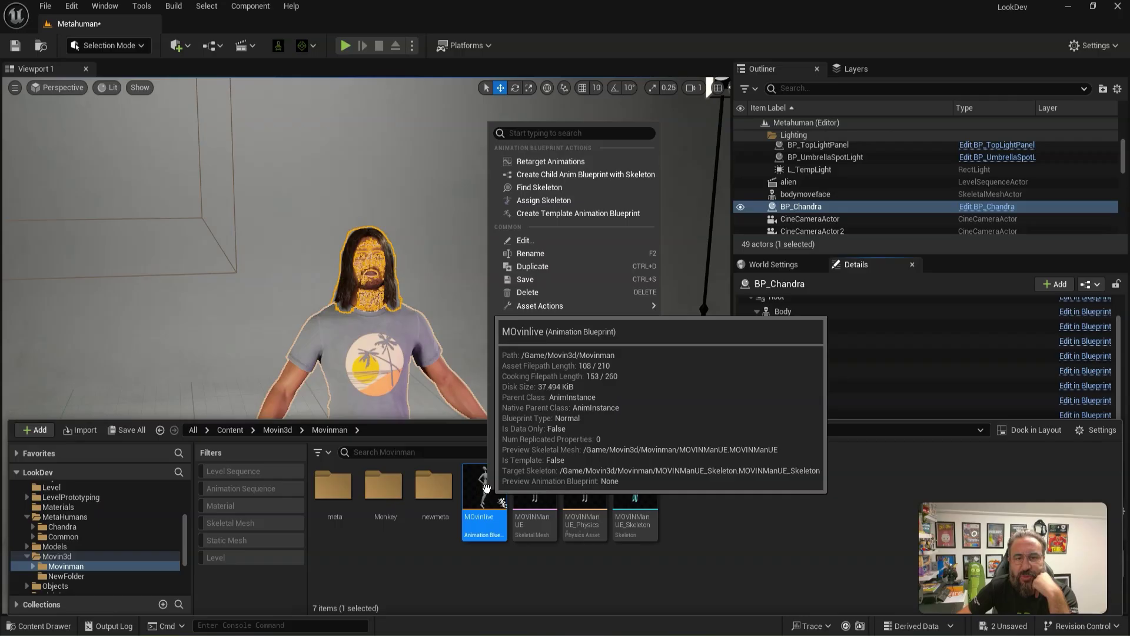
click(609, 162)
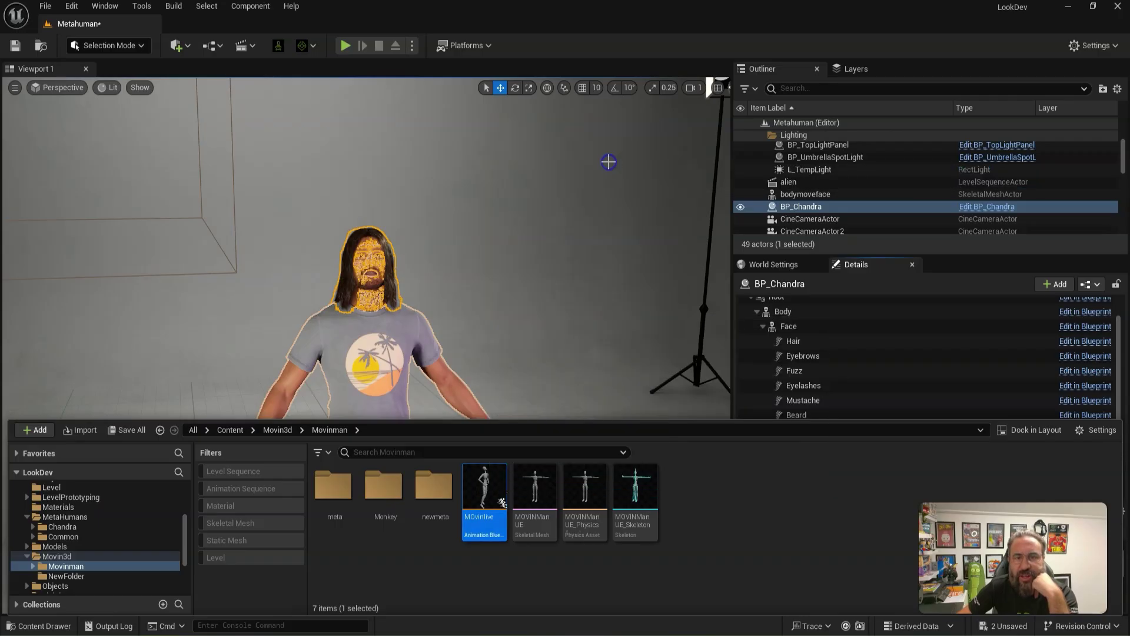
click(893, 187)
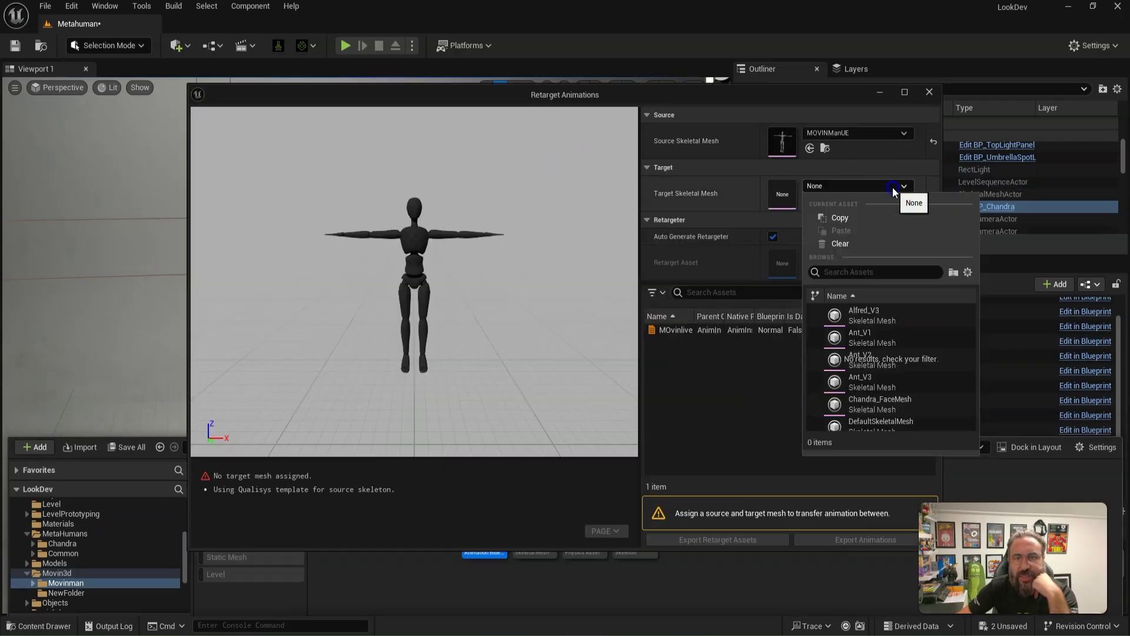
click(745, 410)
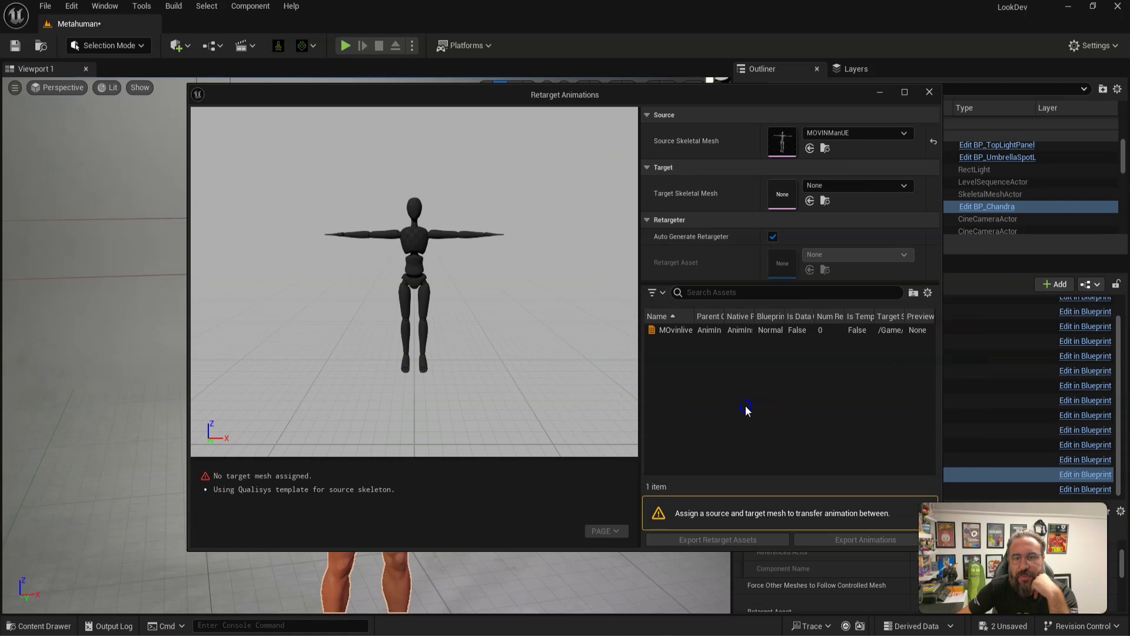
click(38, 626)
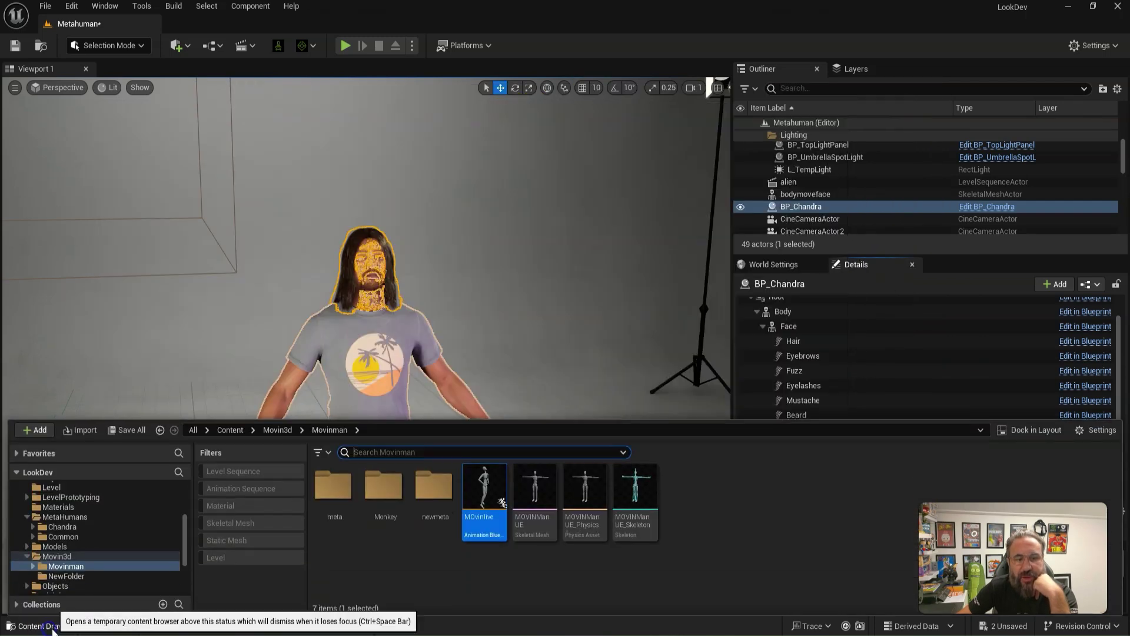
click(987, 205)
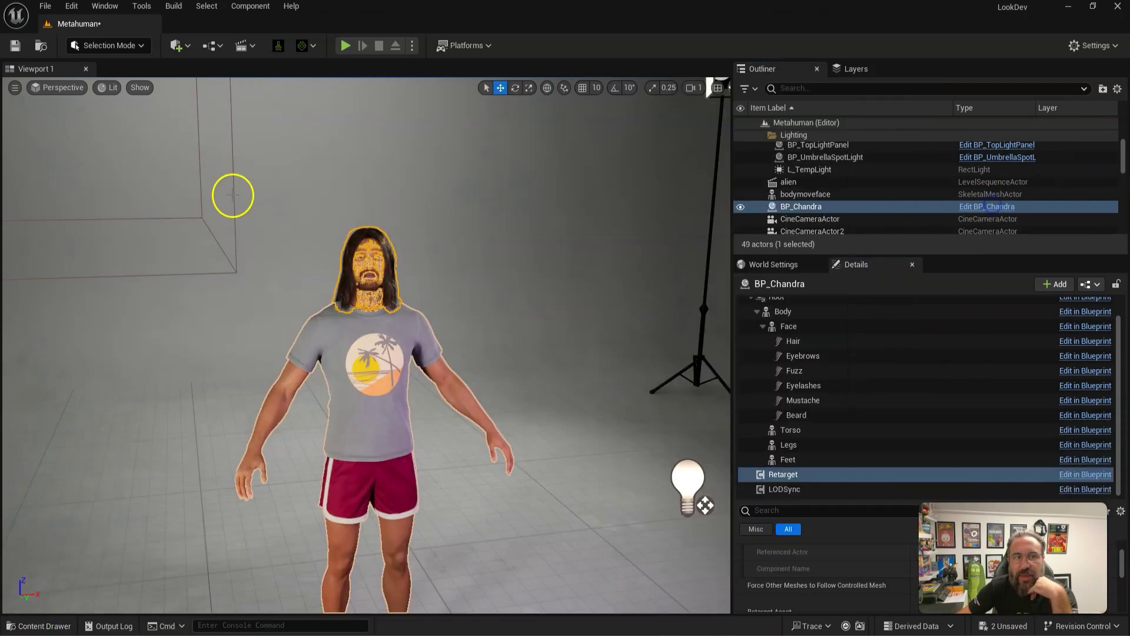
In BP_Chandra's Blueprint, locate the Body mesh m_med_nrw_body in the content browser
drag(605, 167, 611, 164)
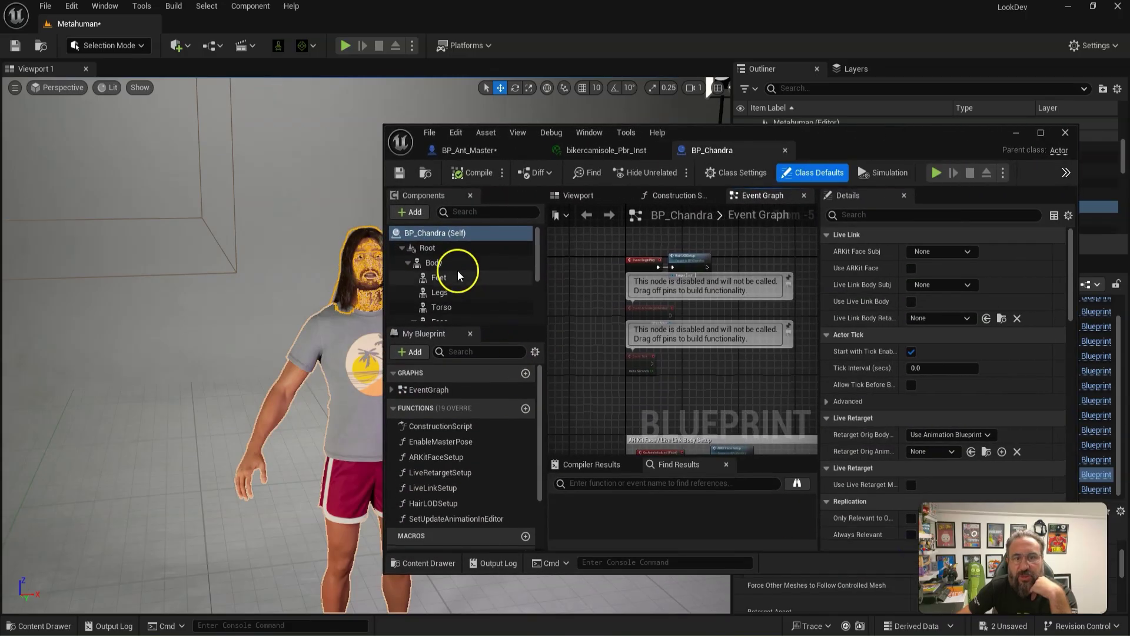
click(459, 264)
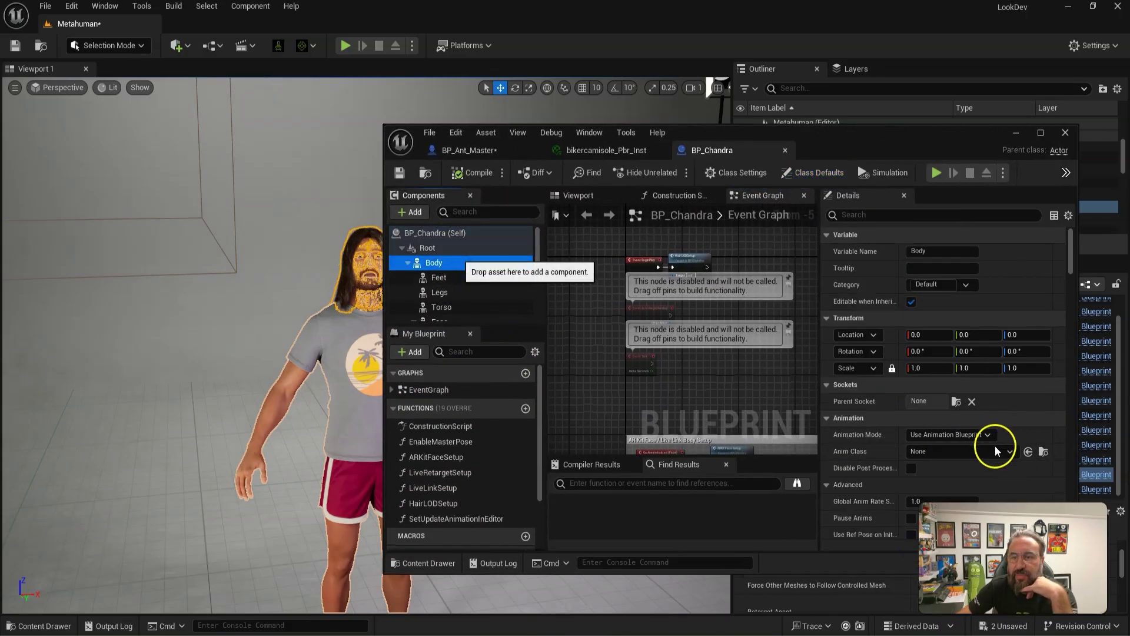
drag(814, 132, 564, 92)
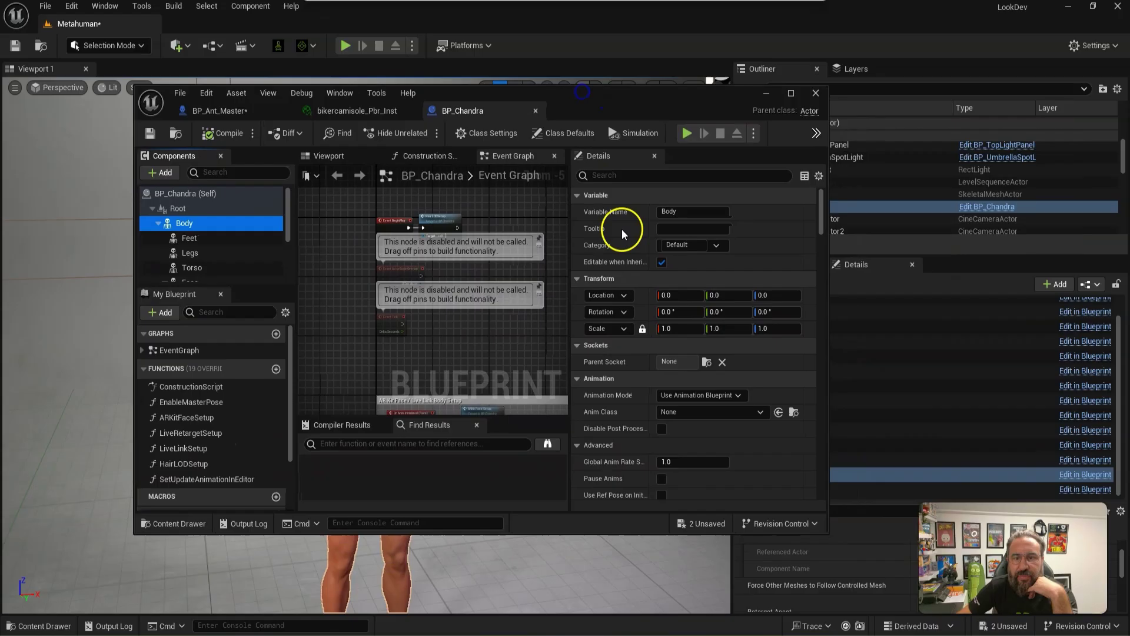
scroll(732, 416, down, 3)
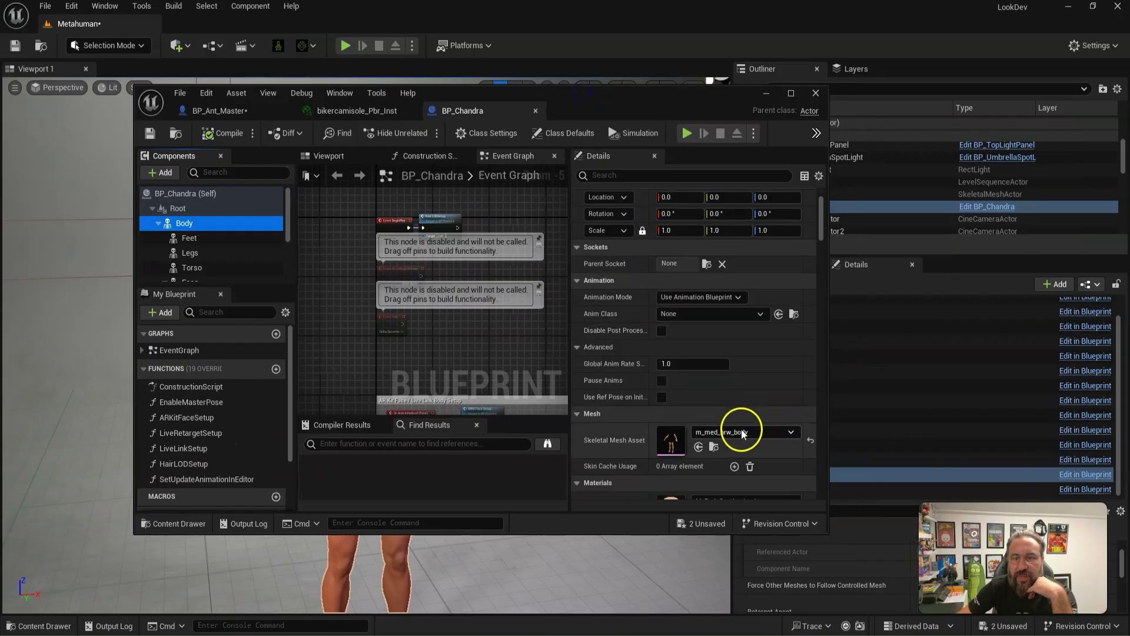
click(714, 447)
click(359, 365)
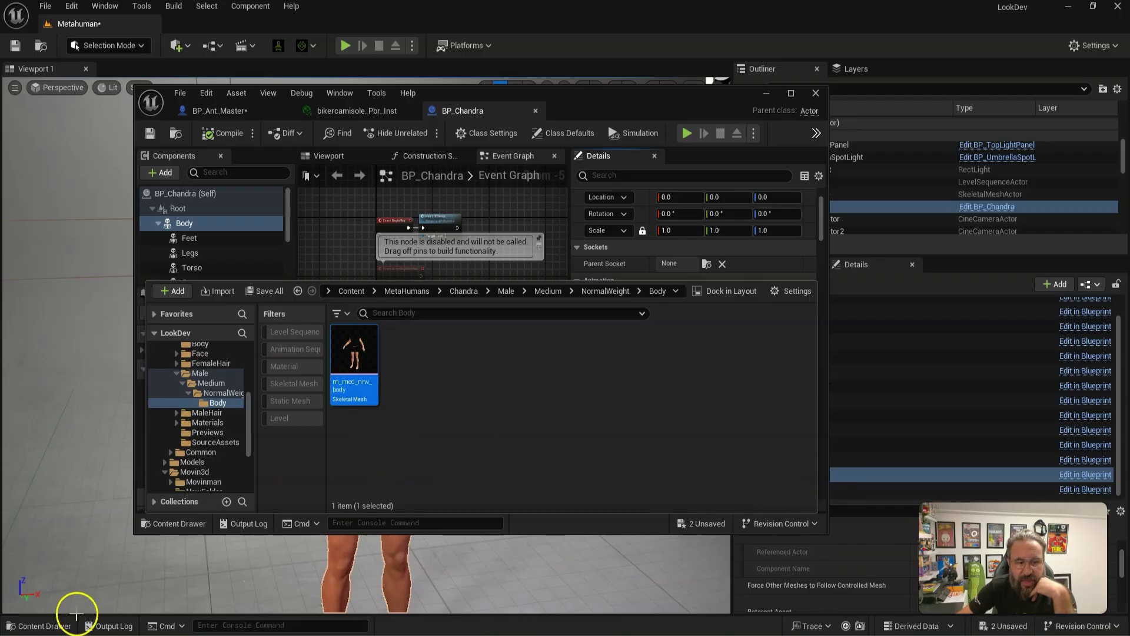
Bring the Retarget Animations window back to the front
click(44, 625)
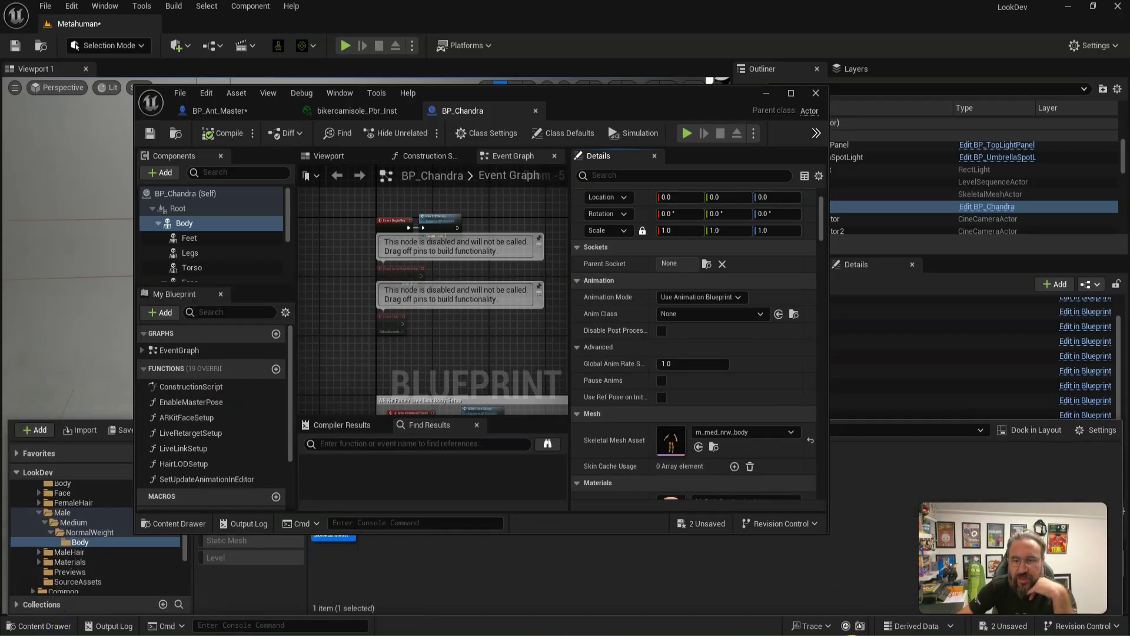
mouse_move(835, 633)
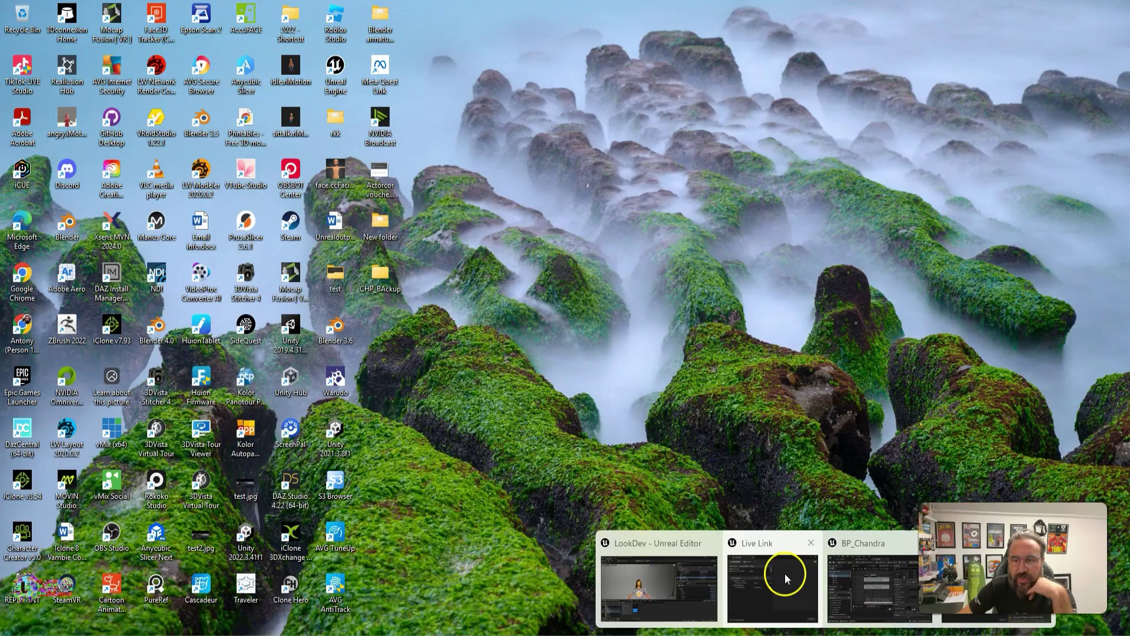
click(787, 579)
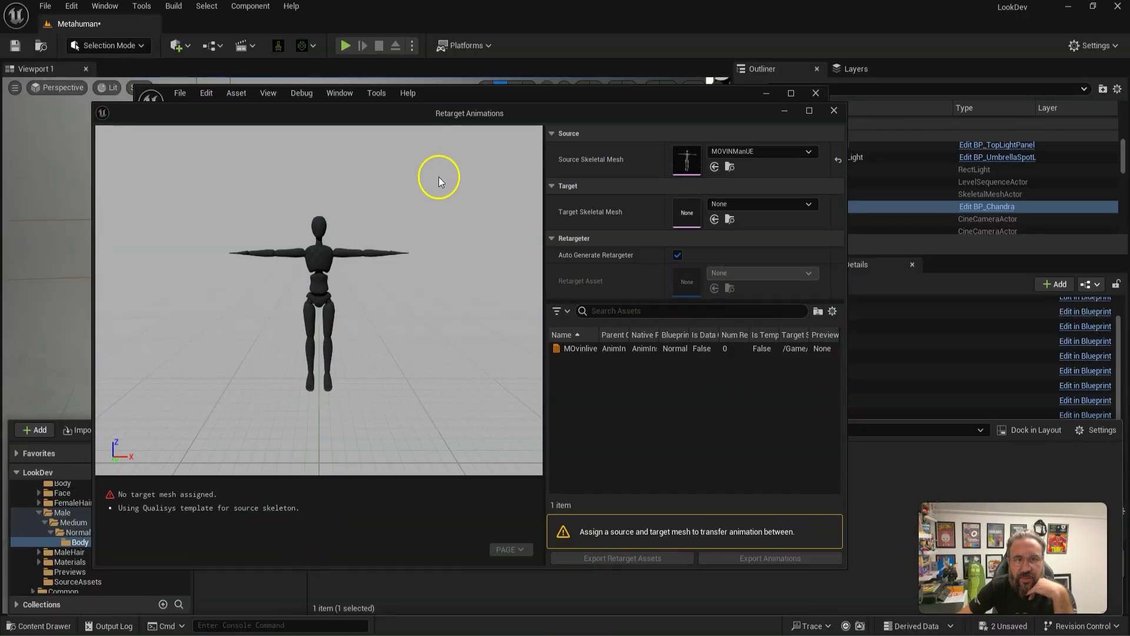
Set m_med_nrw_body as the target mesh in Retarget Animations
drag(474, 94, 535, 102)
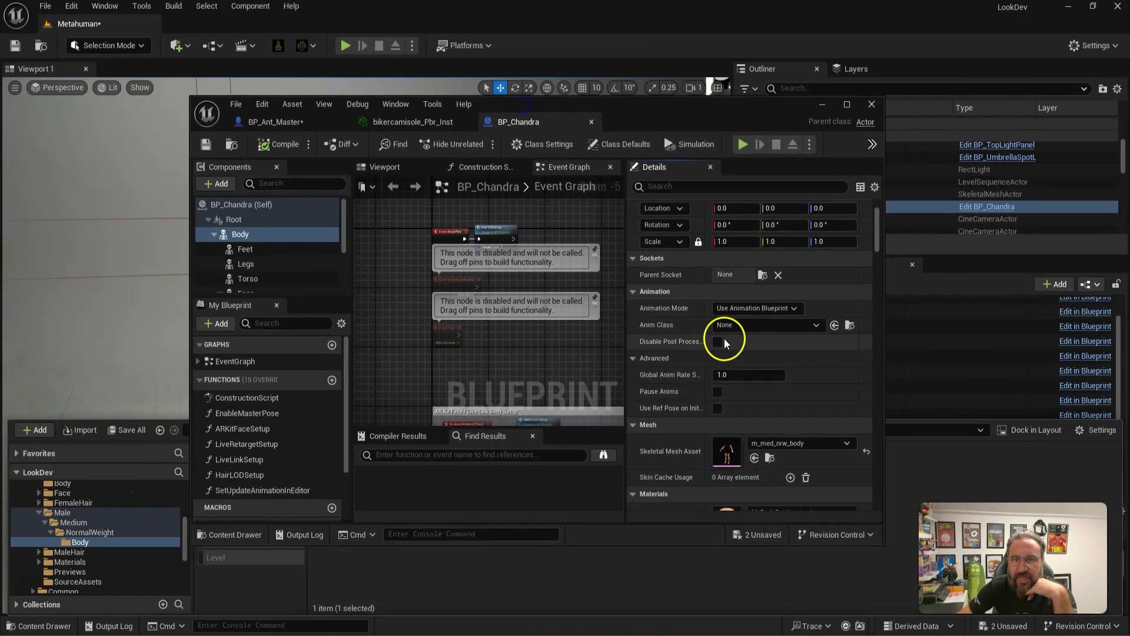
drag(673, 105, 650, 125)
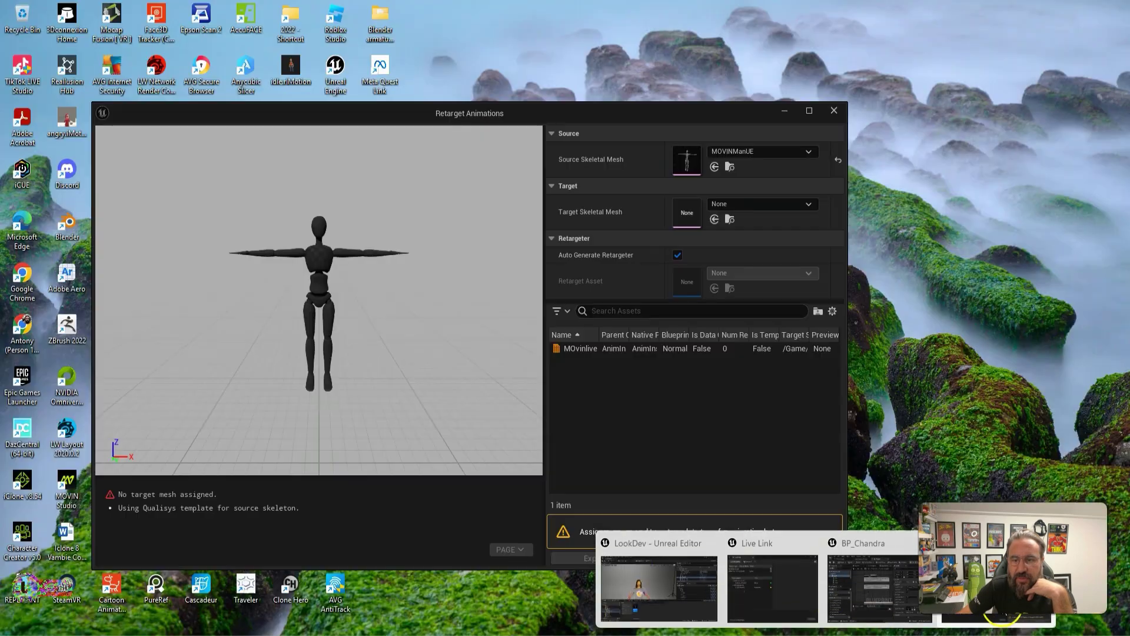
click(787, 578)
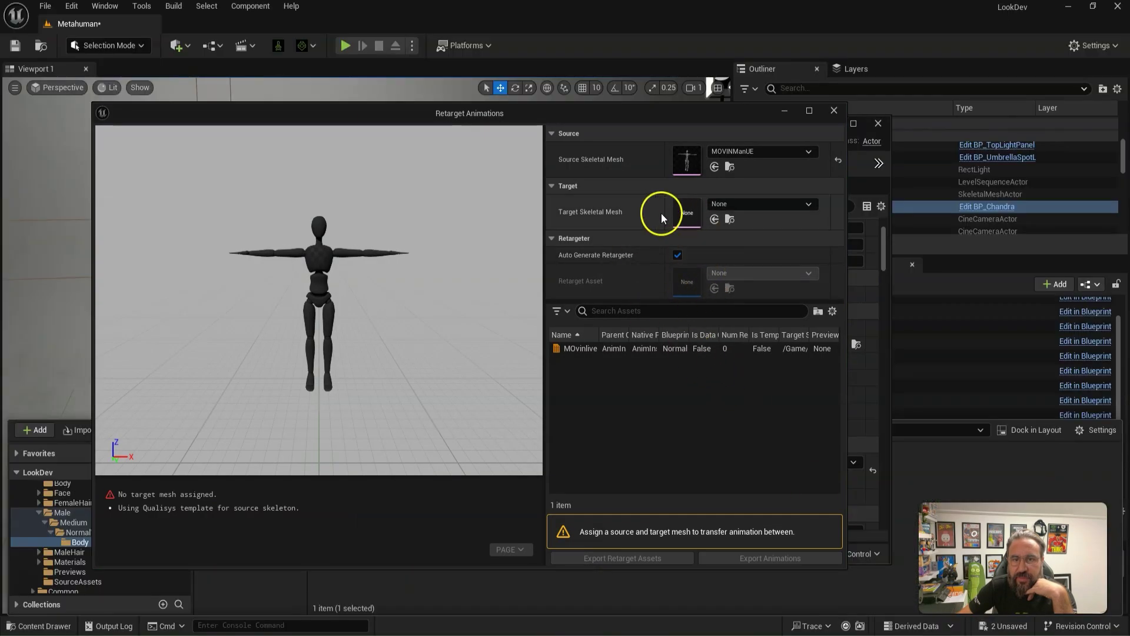
click(716, 221)
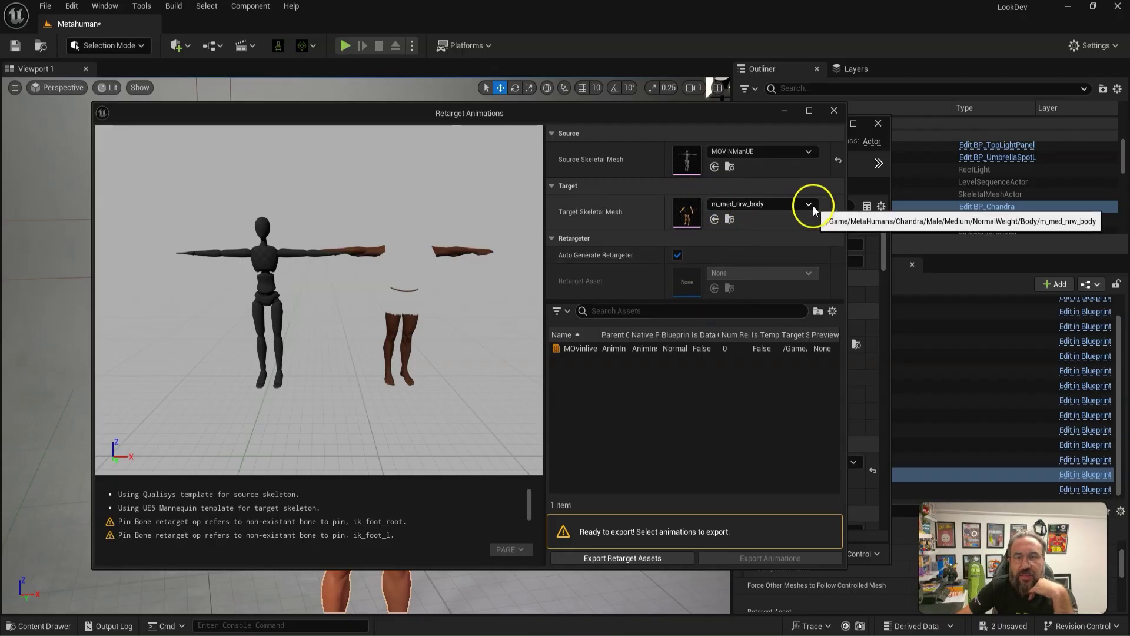
Export the retarget assets to the Movin3d/Movinman/newmeta folder
click(637, 559)
drag(640, 304, 645, 344)
click(496, 317)
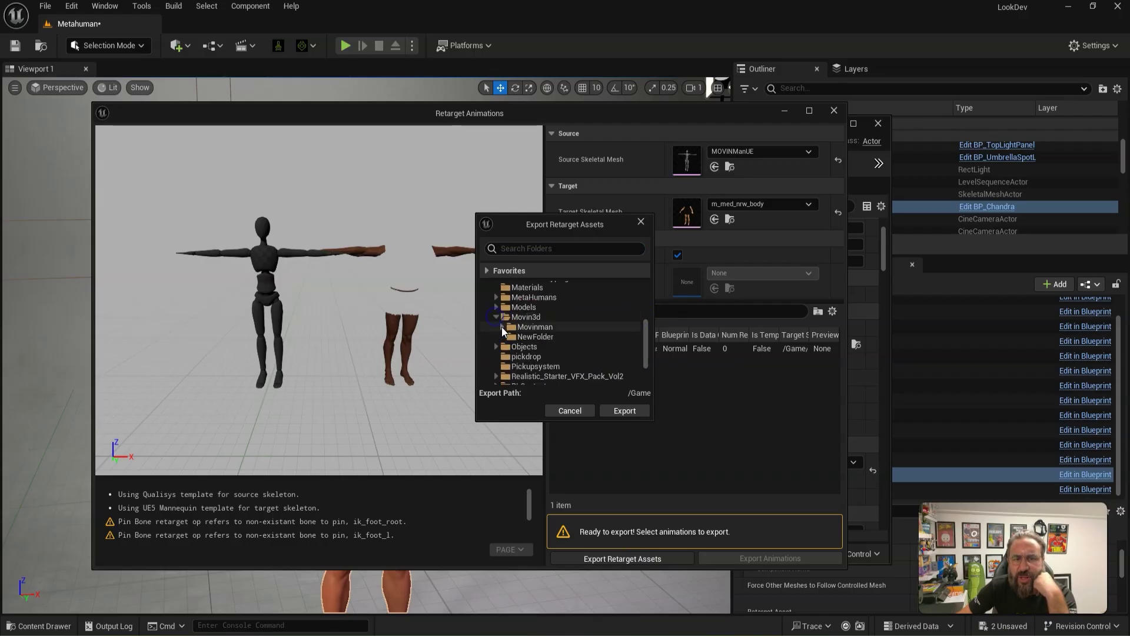
click(502, 327)
click(554, 357)
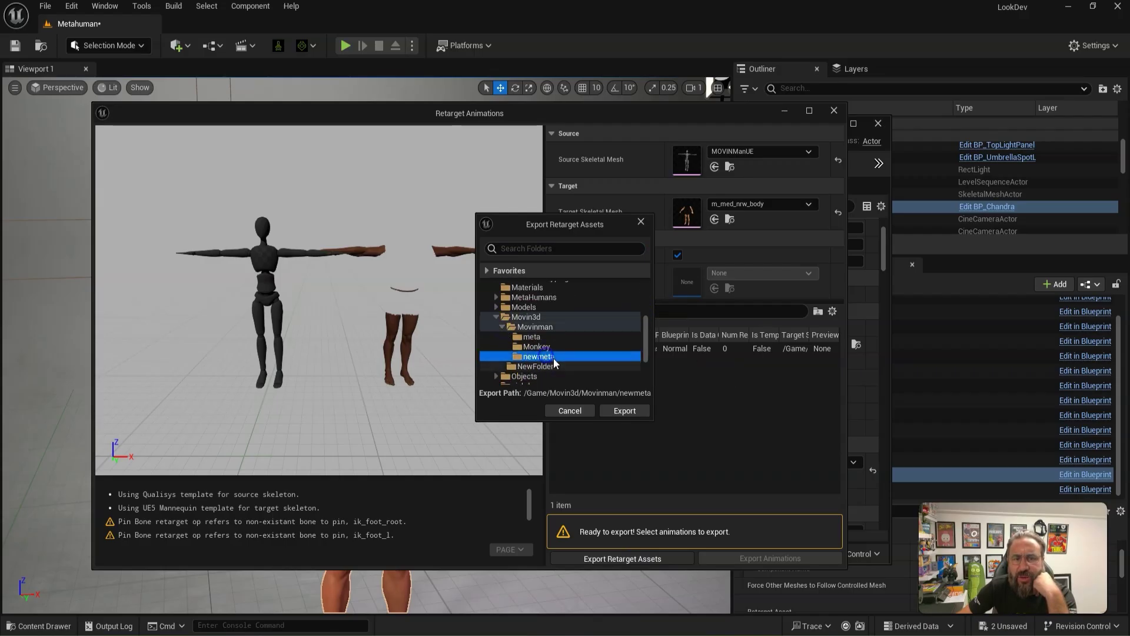
click(626, 412)
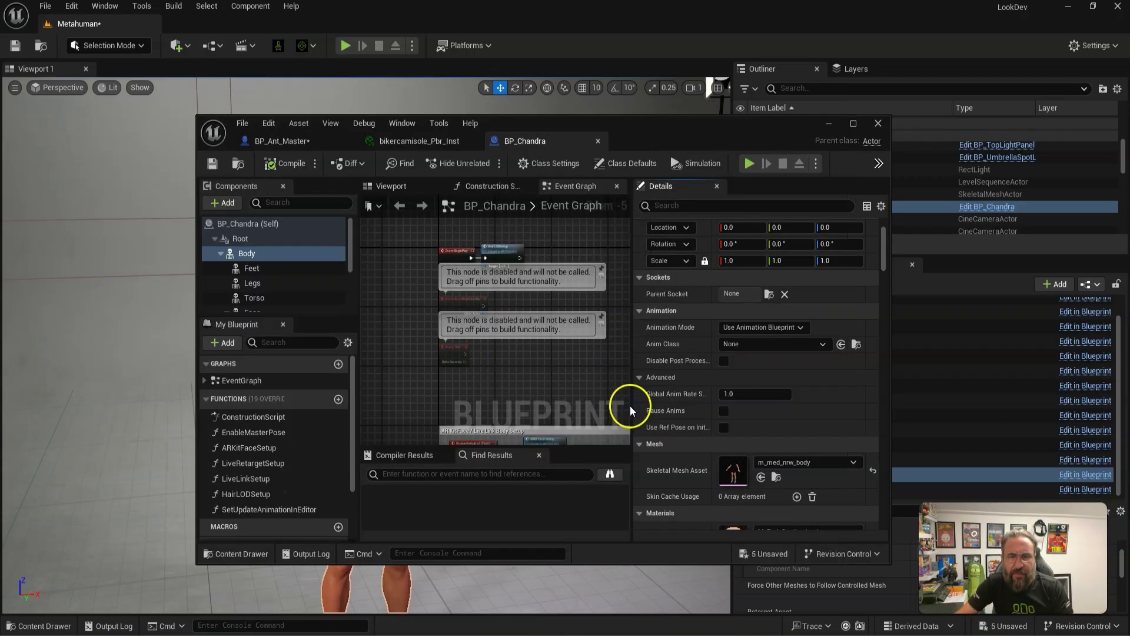
Close the BP_Chandra Blueprint editor
click(882, 122)
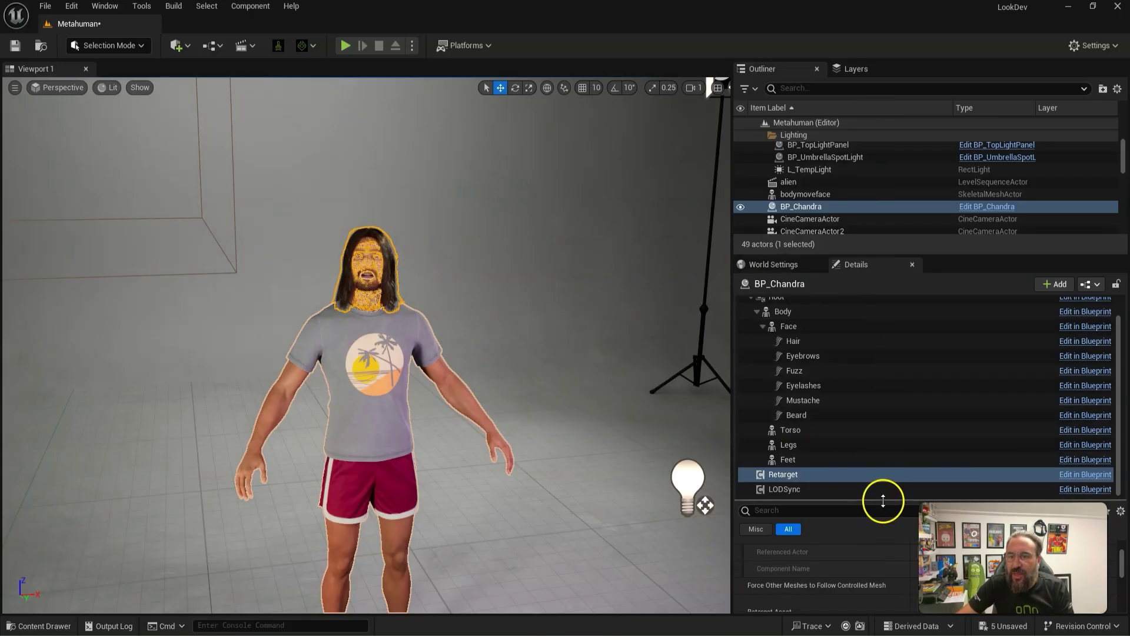
scroll(595, 502, down, 4)
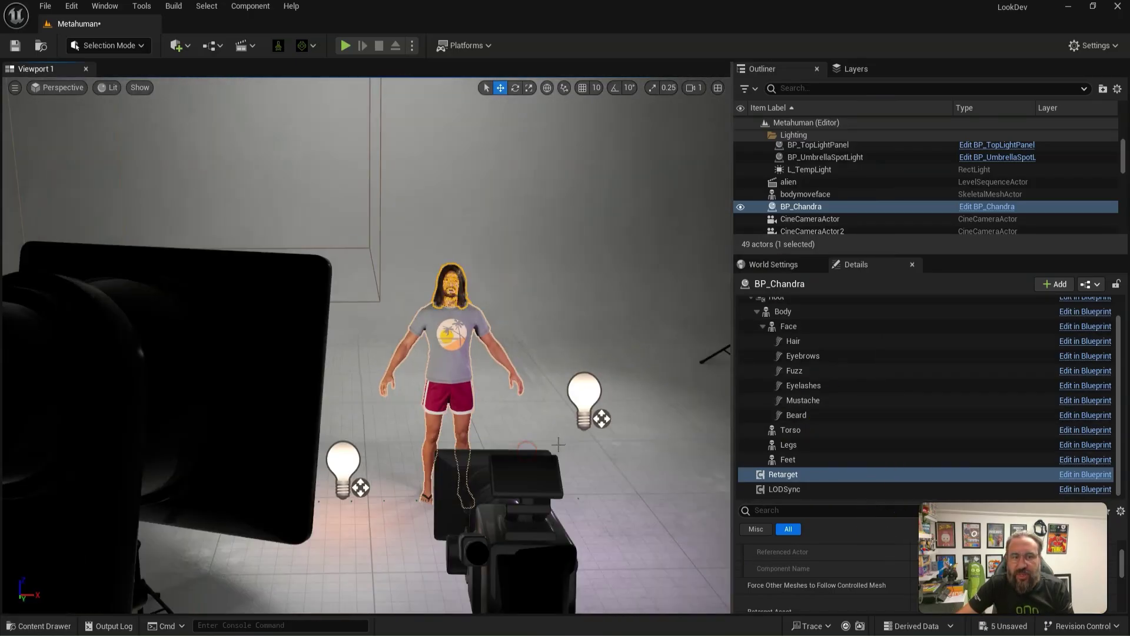
scroll(558, 445, up, 3)
Open Content/Movin3d/Movinman in the Content Drawer
click(44, 625)
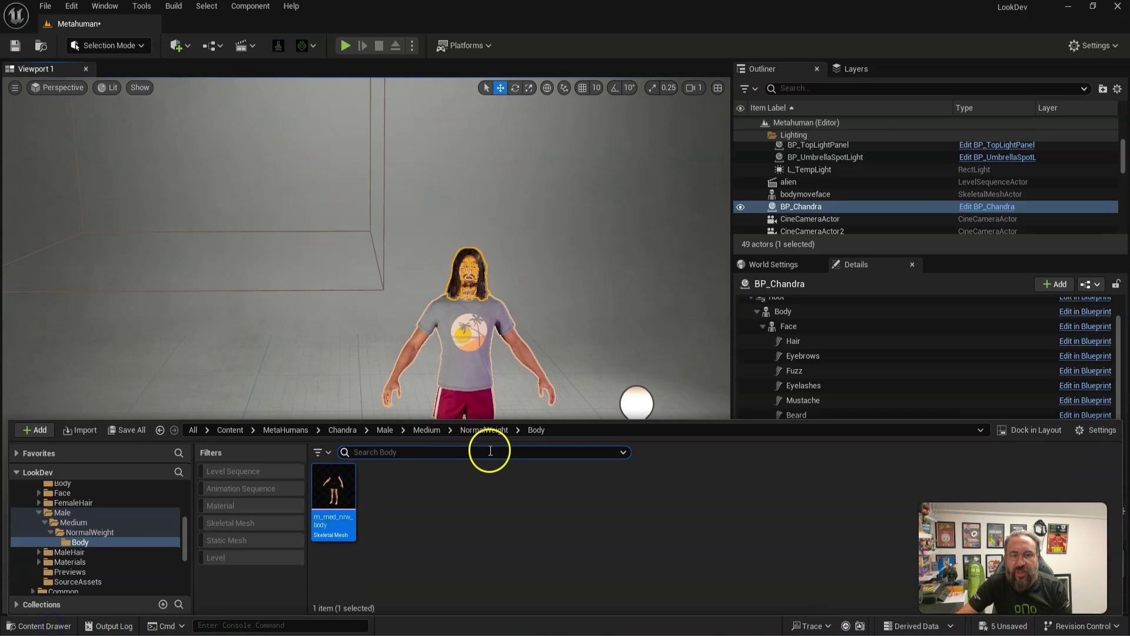
click(230, 430)
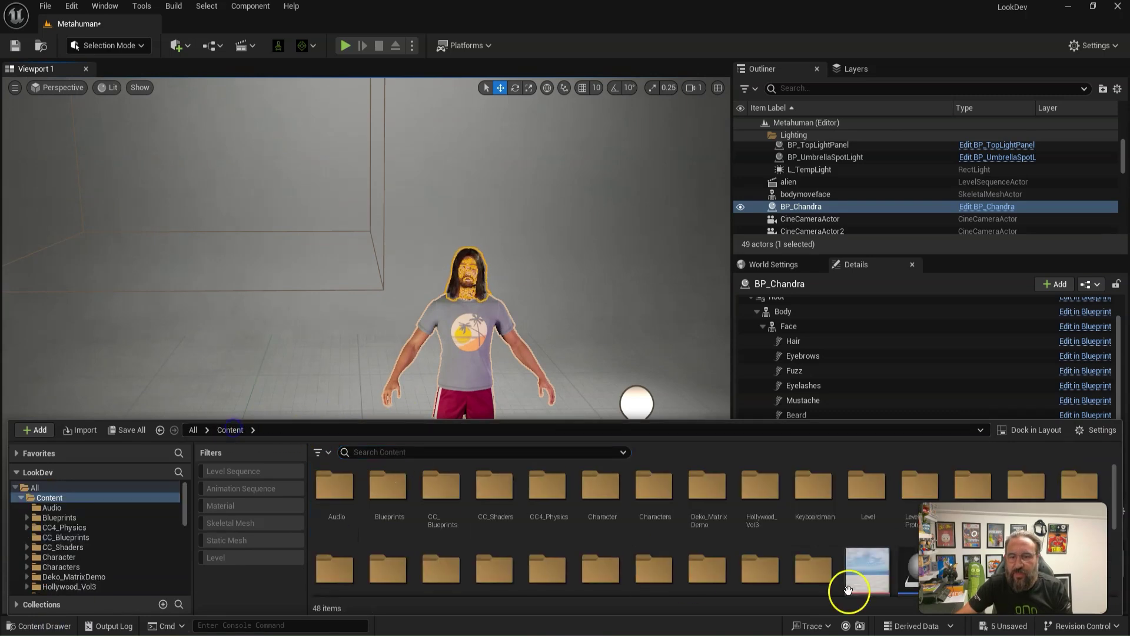
scroll(333, 533, down, 2)
double_click(334, 533)
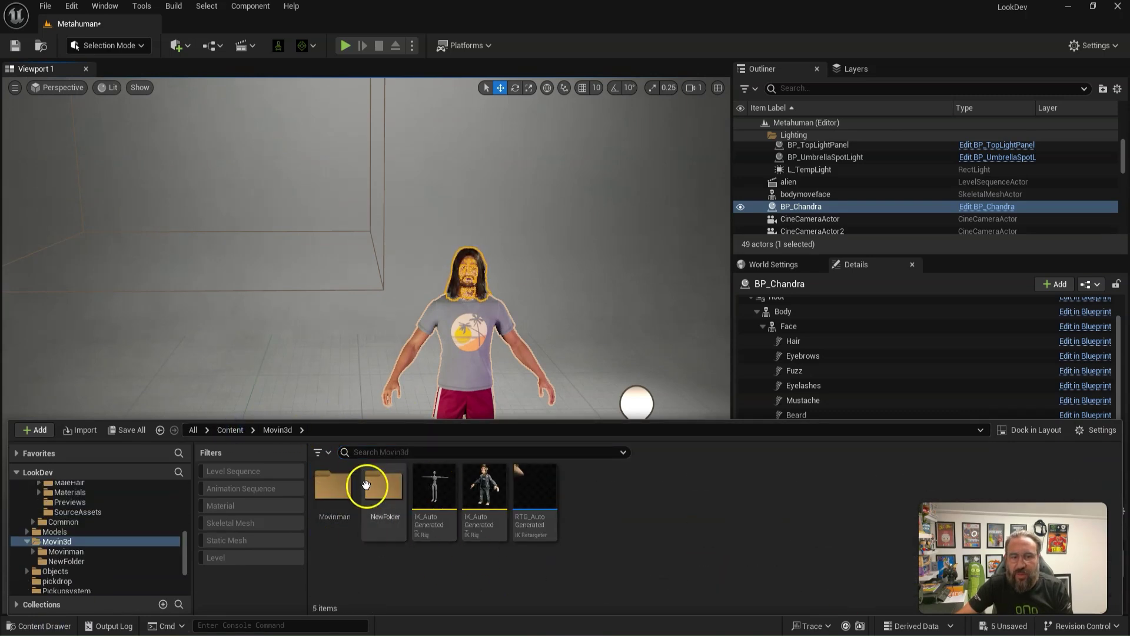
double_click(330, 483)
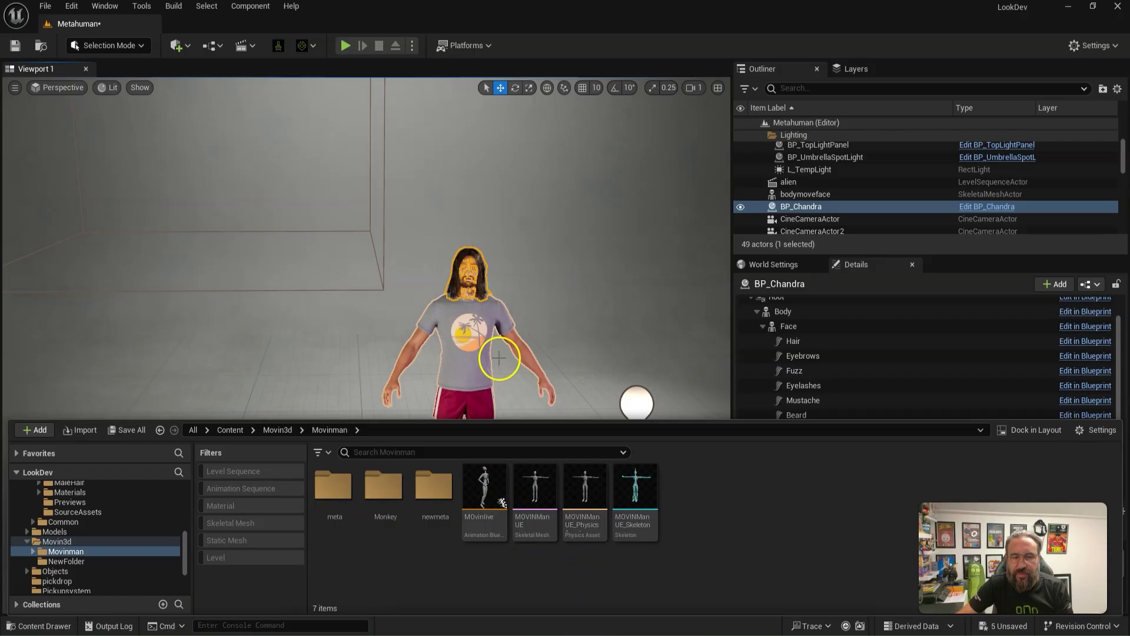
Drag the MOvinlive mannequin into the level beside the MetaHuman
drag(498, 358, 469, 570)
click(9, 618)
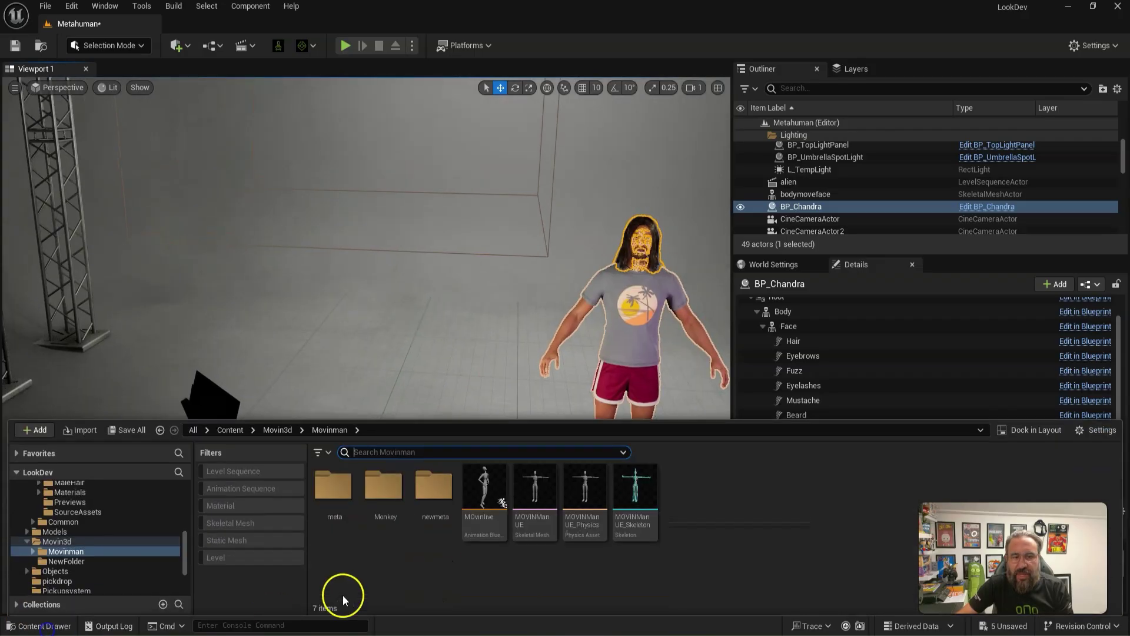
drag(493, 494, 93, 378)
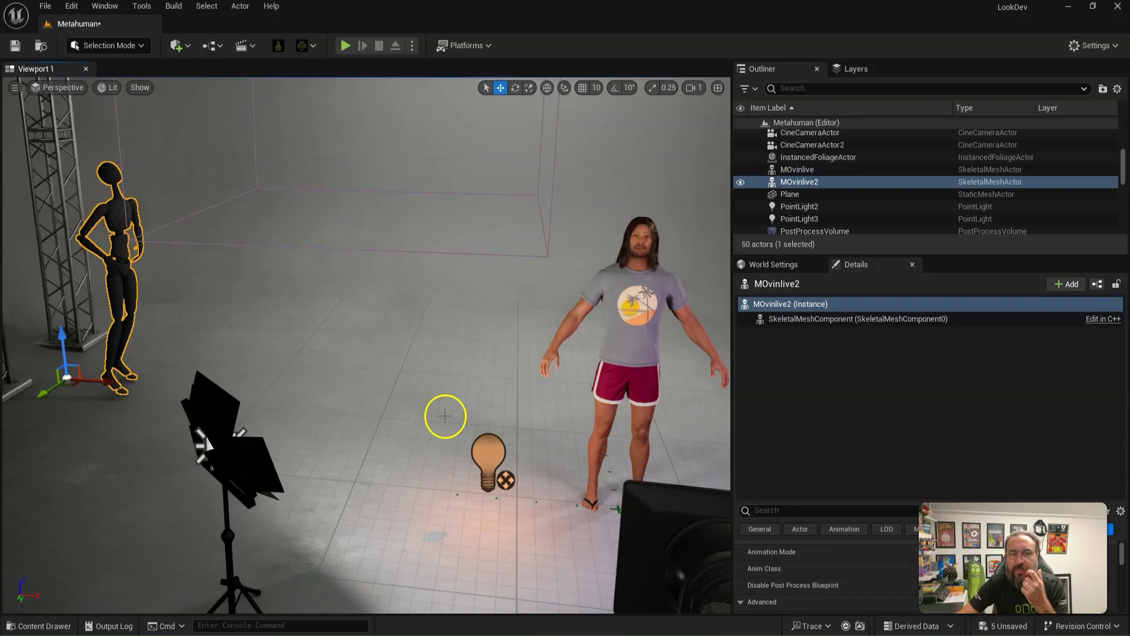
right_drag(445, 416, 484, 384)
right_drag(516, 345, 459, 338)
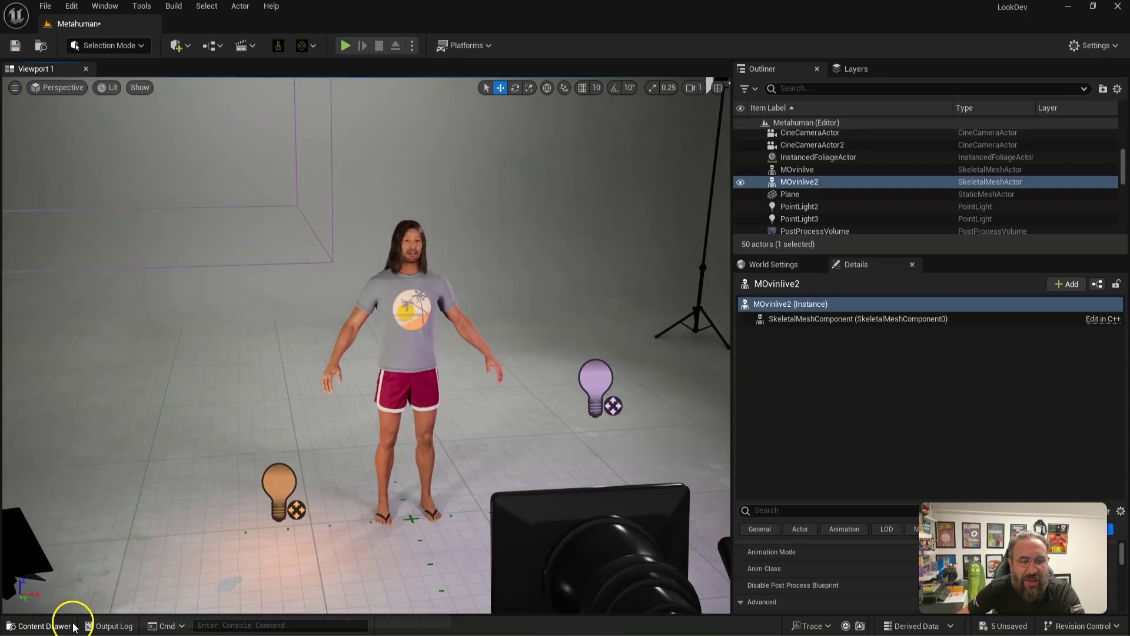
click(41, 626)
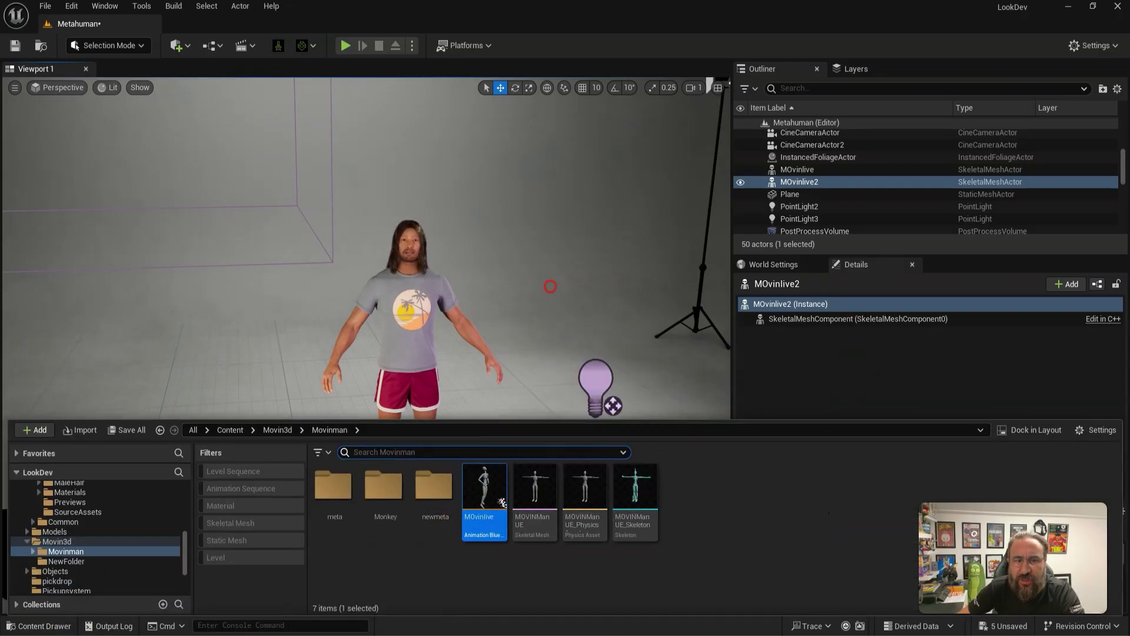
drag(501, 503, 451, 313)
On BP_Chandra's Retarget component, set the Source Skeletal Mesh Component to MOvinlive
click(426, 310)
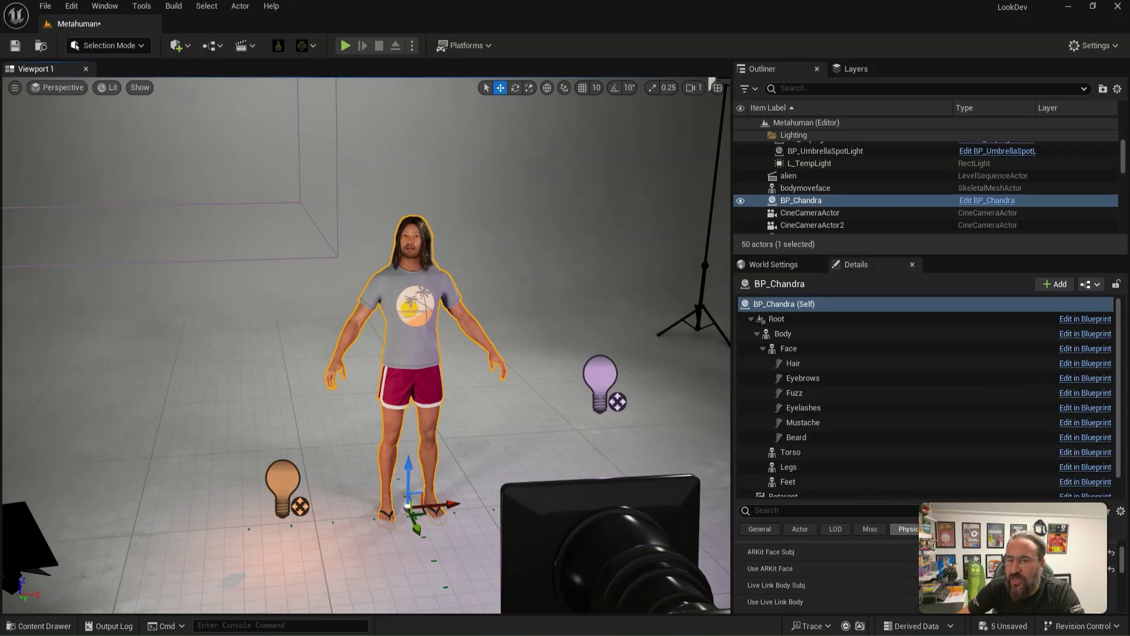
drag(845, 500, 845, 519)
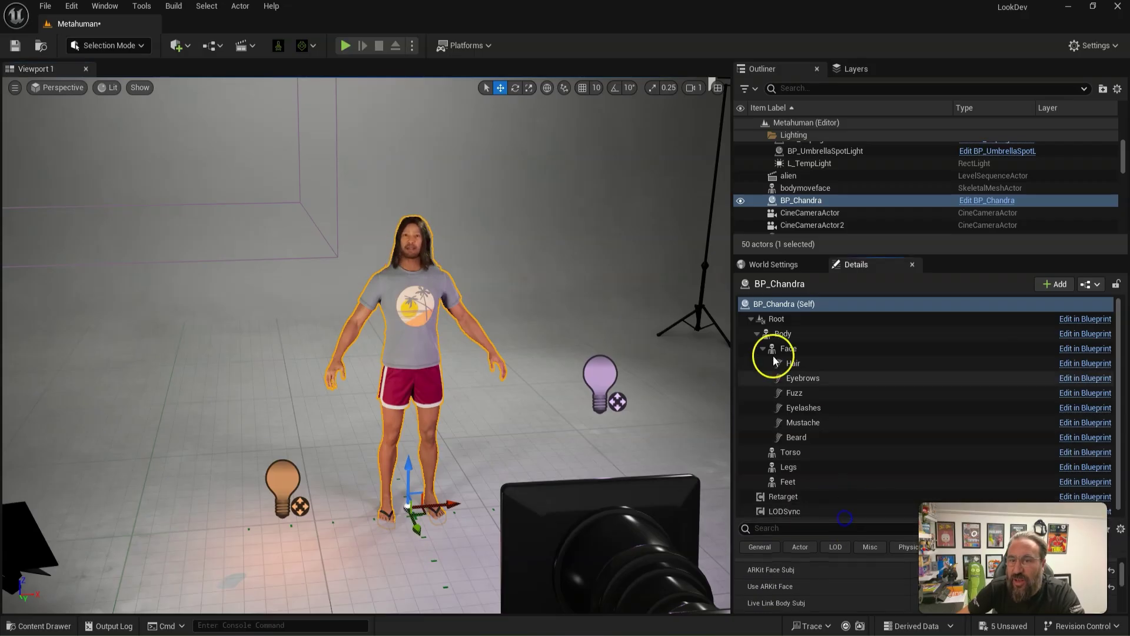
click(758, 333)
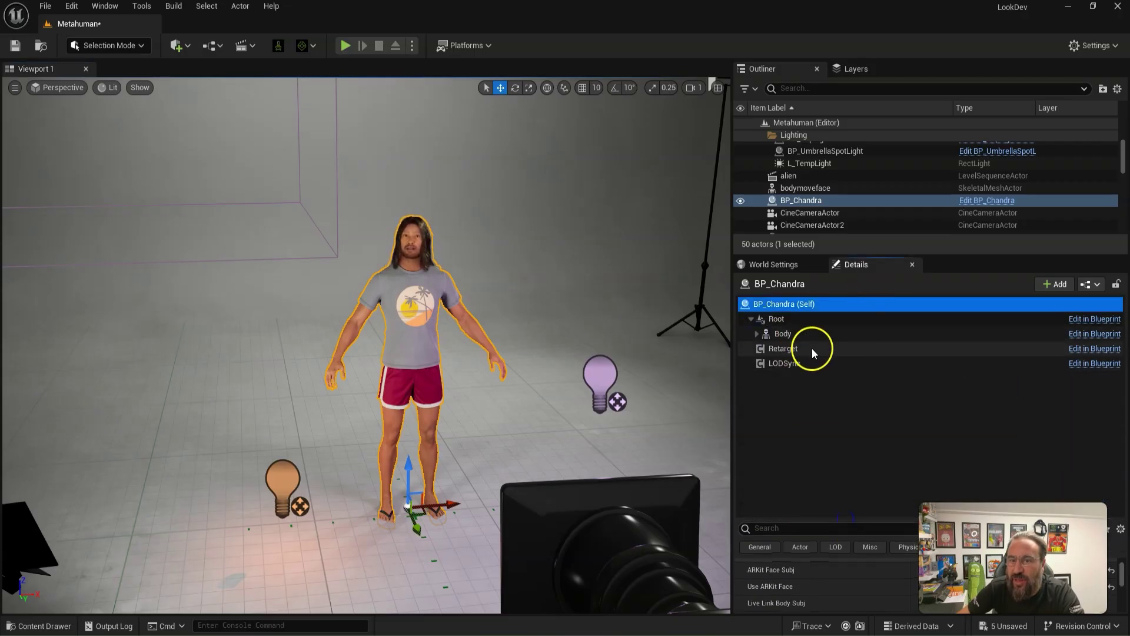
click(812, 348)
drag(827, 519, 829, 354)
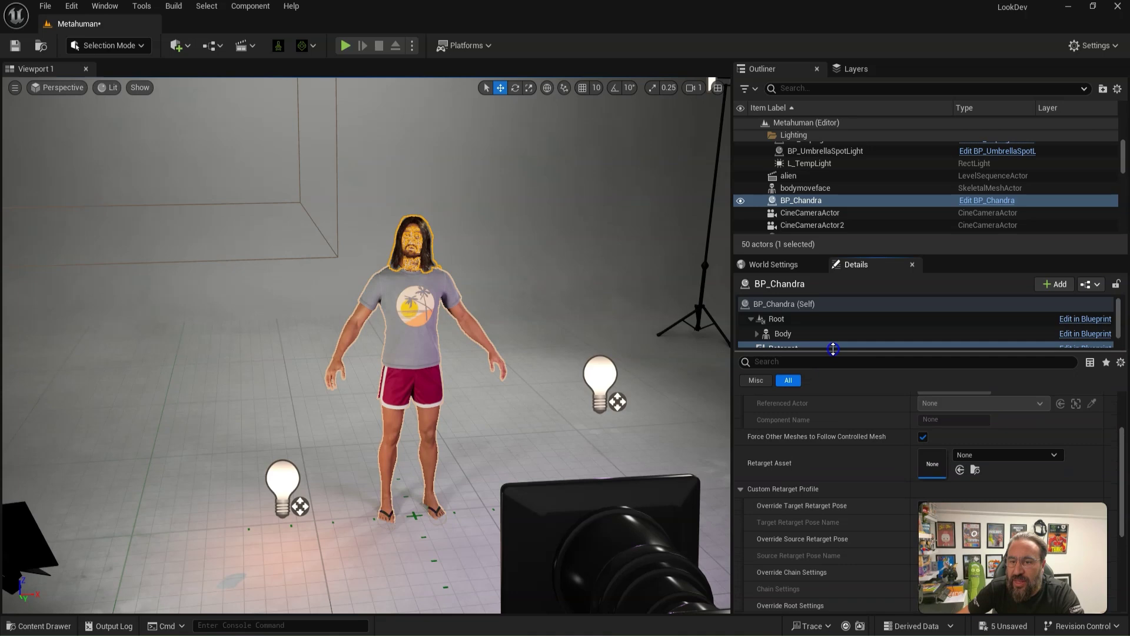
scroll(1034, 413, up, 3)
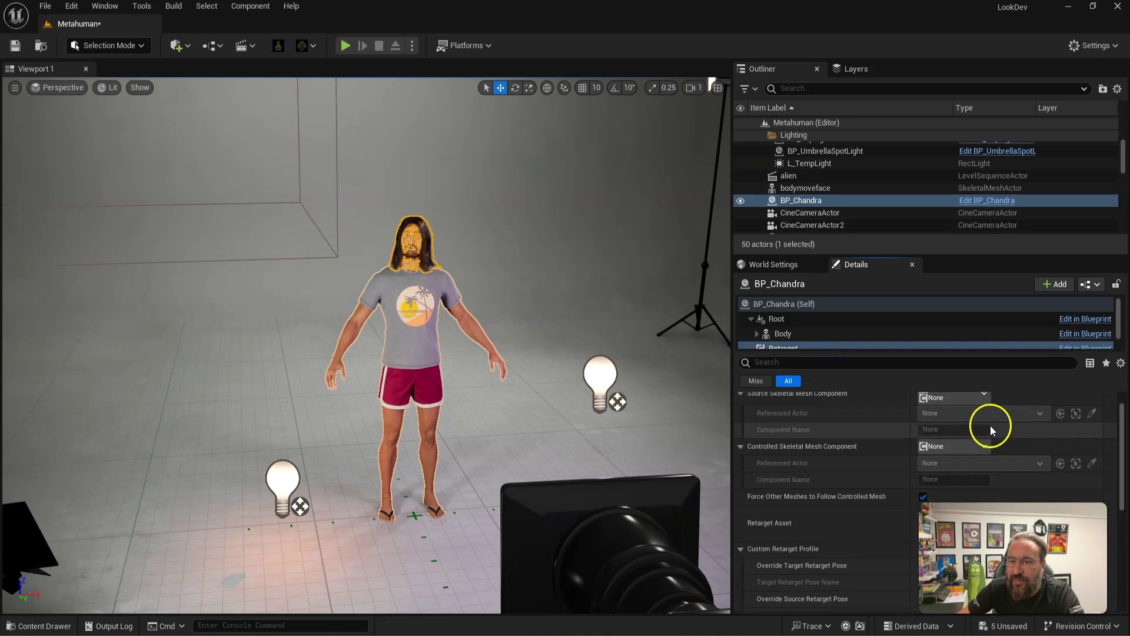
click(965, 419)
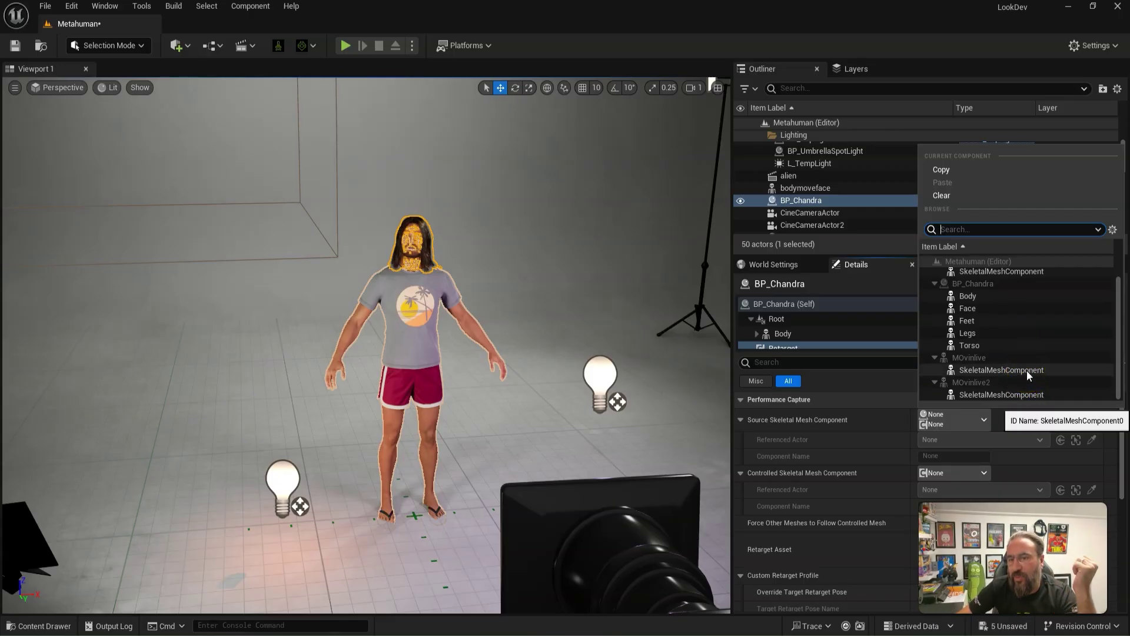
click(1027, 370)
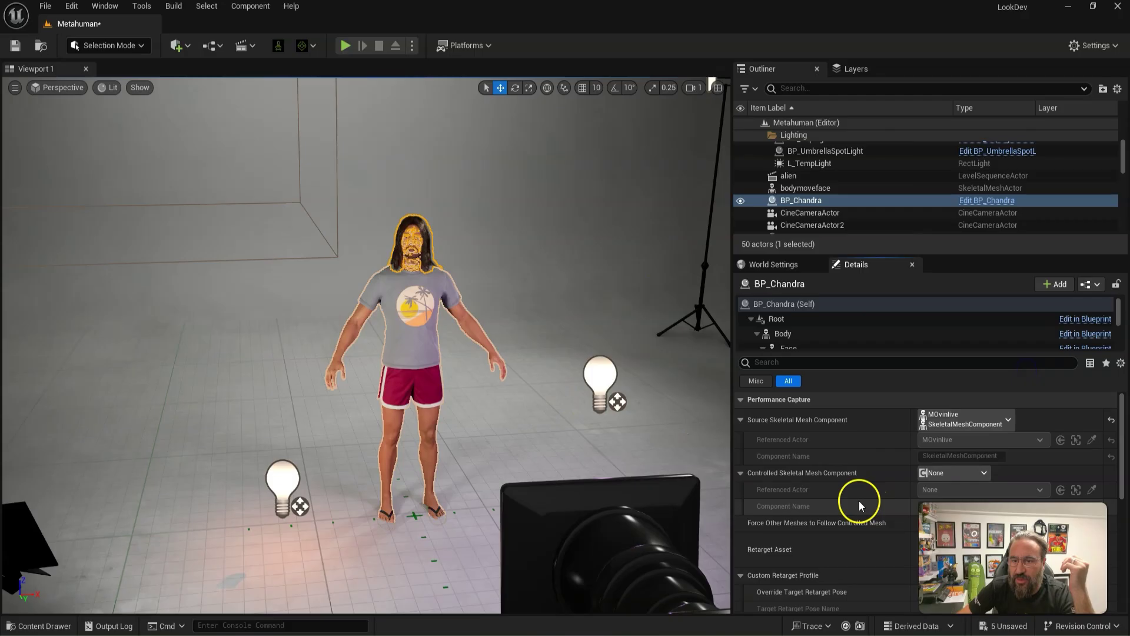
Set Controlled to the Body mesh and Retarget Asset to RTG_AutoGenerated
scroll(860, 501, down, 1)
click(982, 433)
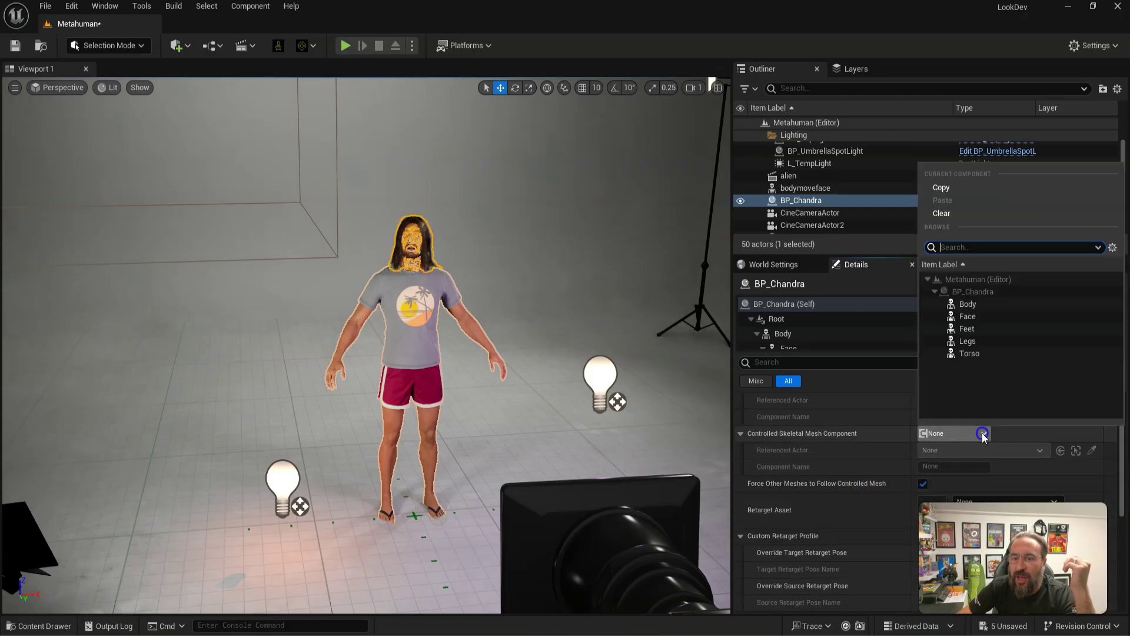
click(991, 306)
scroll(832, 549, down, 1)
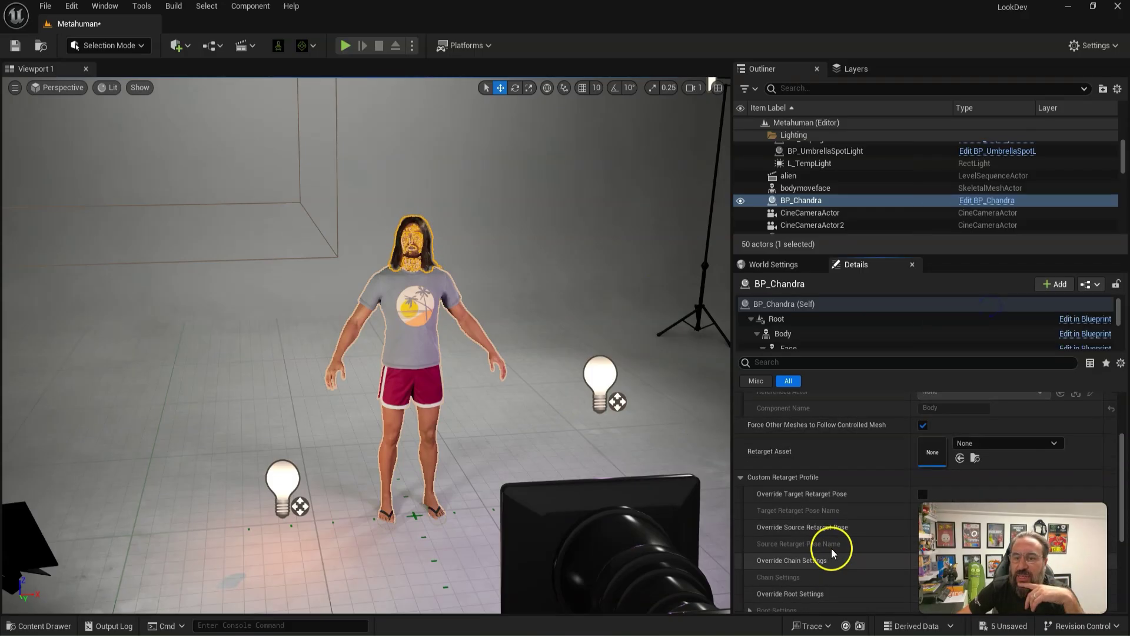
click(995, 442)
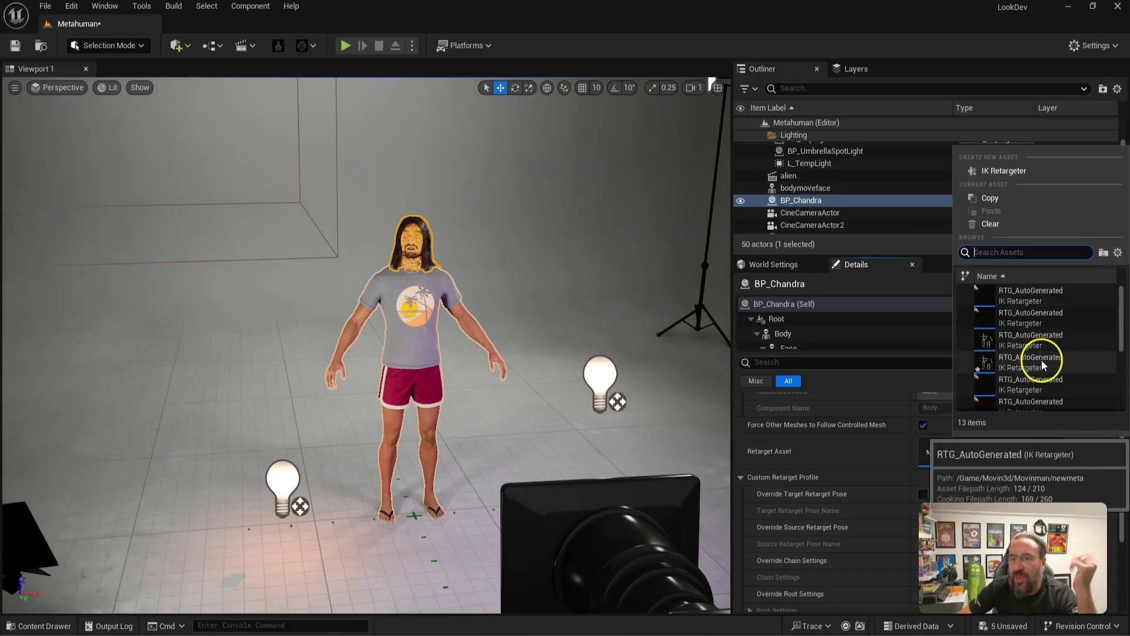
click(1034, 344)
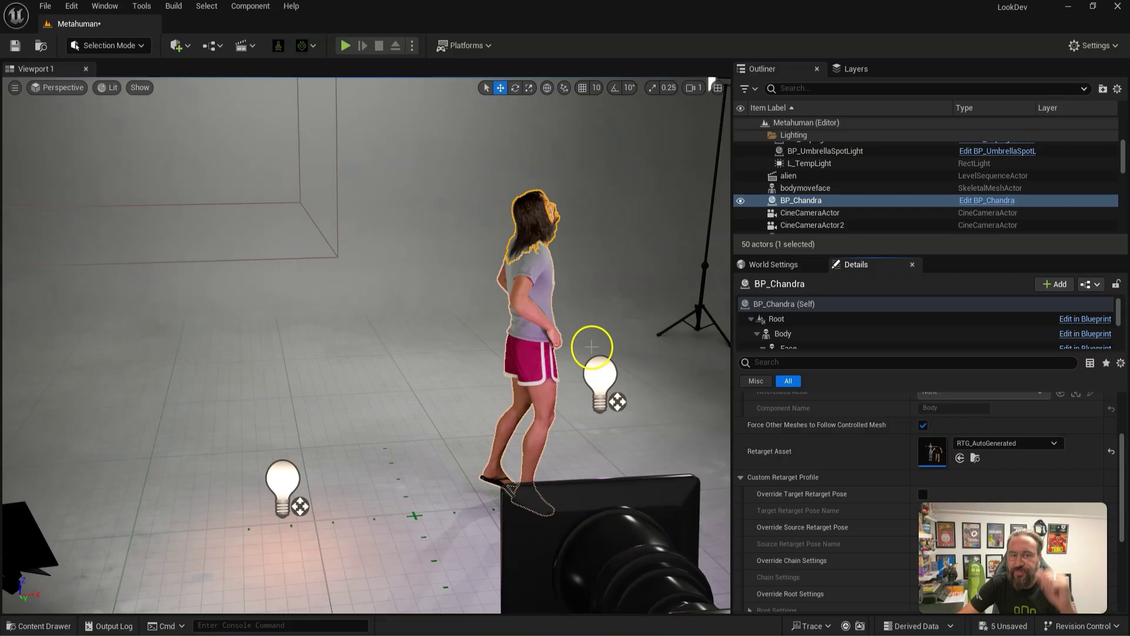
right_drag(590, 348, 498, 300)
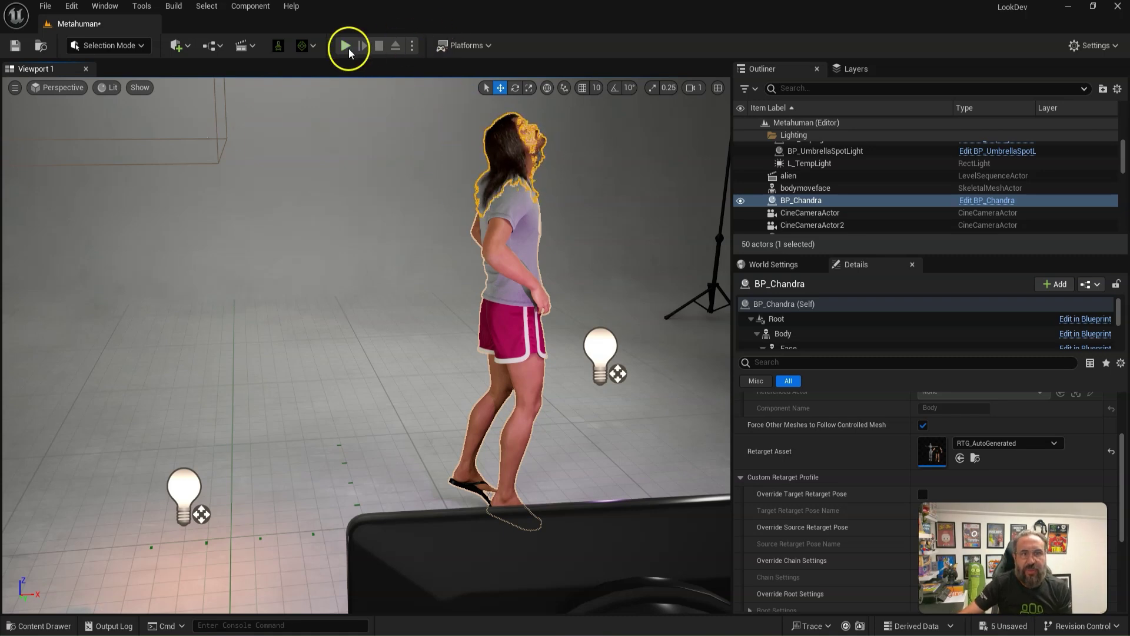
Play the level in the editor and eject from the player with F8
click(346, 46)
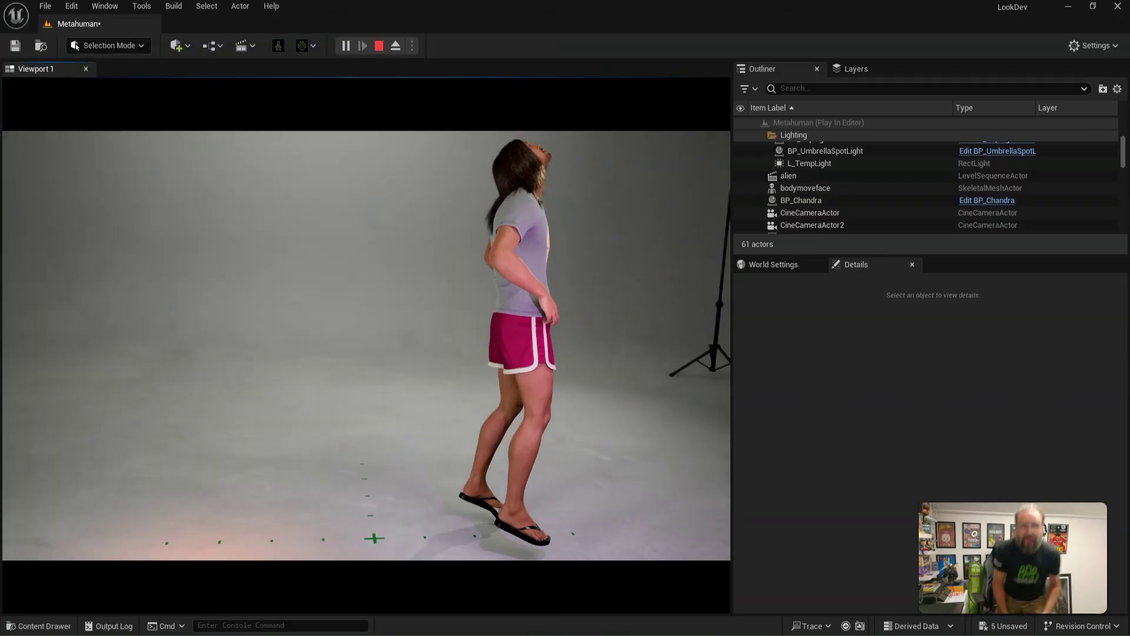
key(F8)
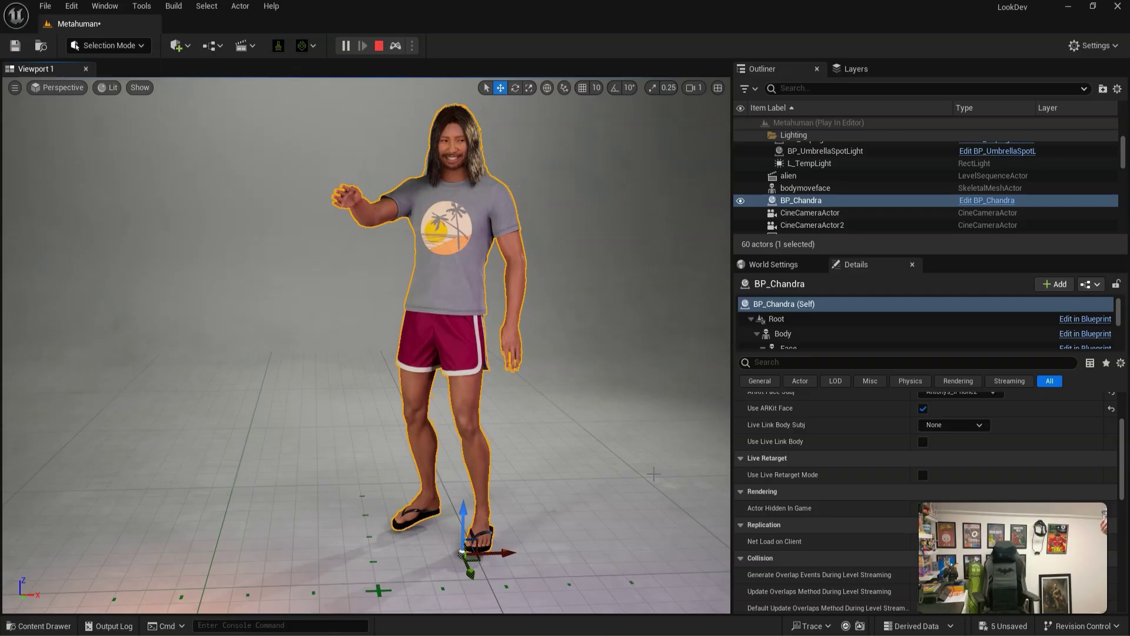